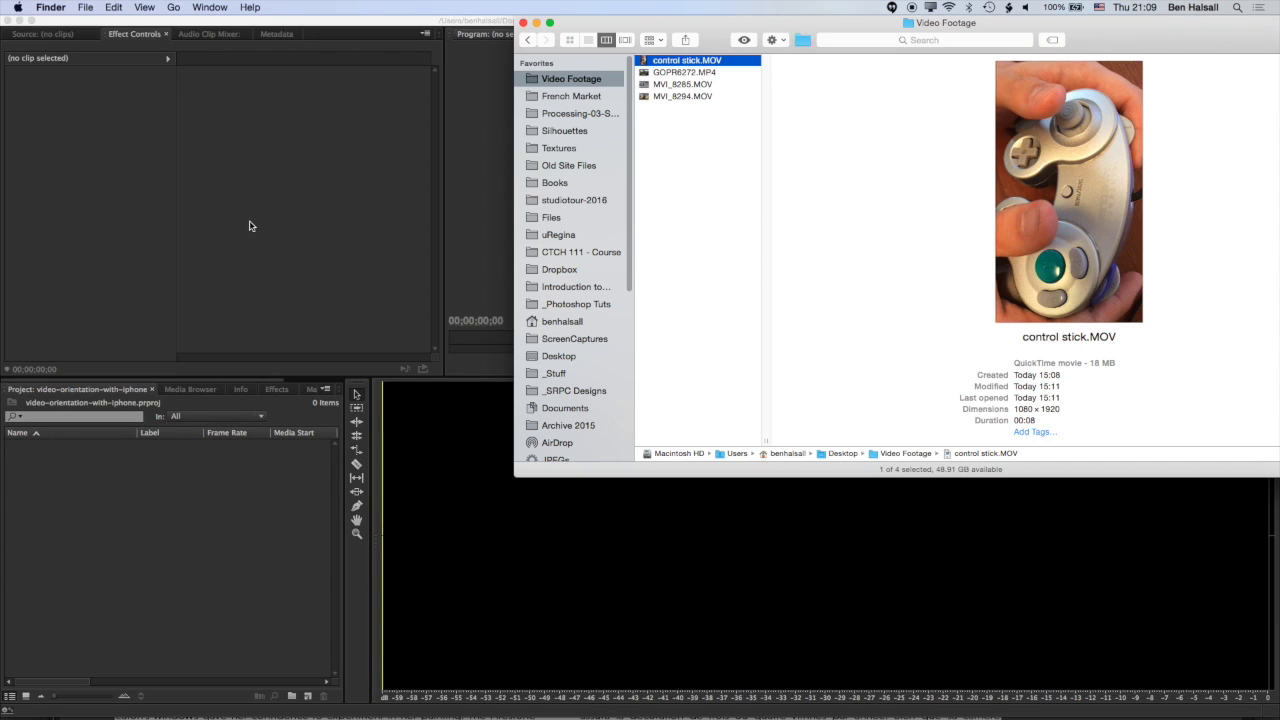
Leave Finder, where the 1080 × 1920 clip was checked, and return to the empty Premiere Pro project
key(super+Tab)
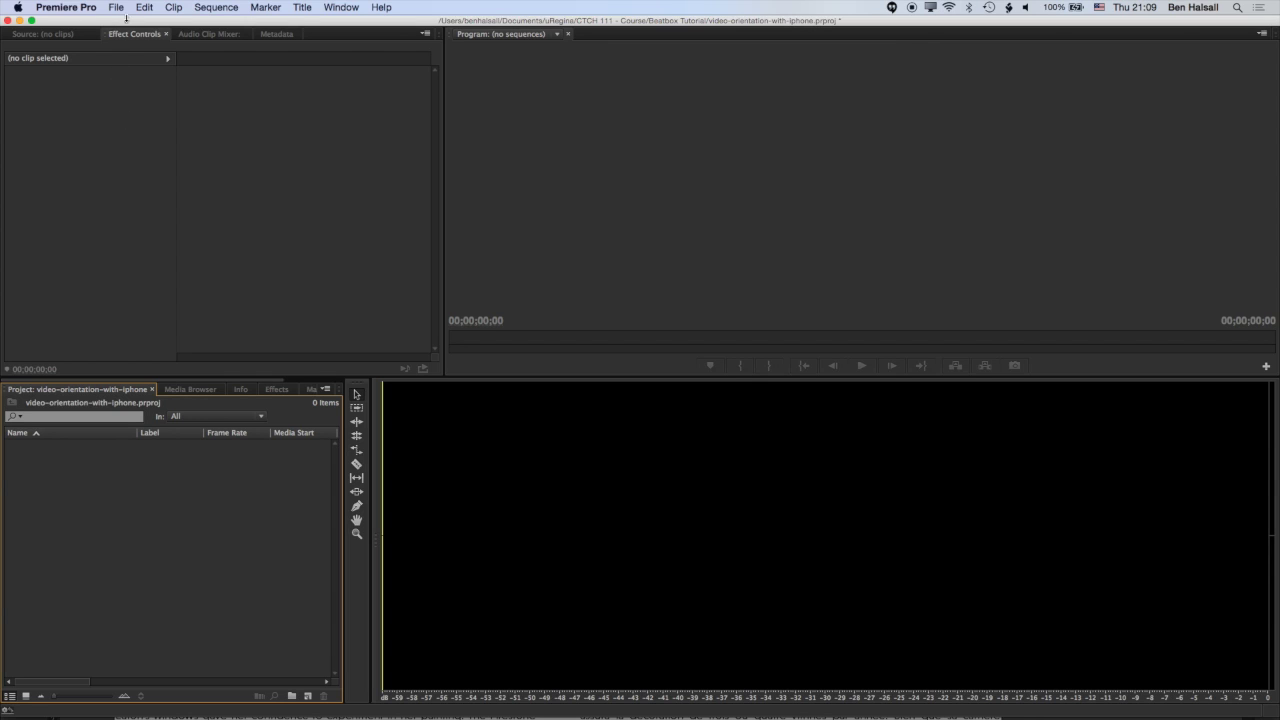
Create Sequence 04 from the HDV 720p30 preset
click(118, 7)
mouse_move(126, 23)
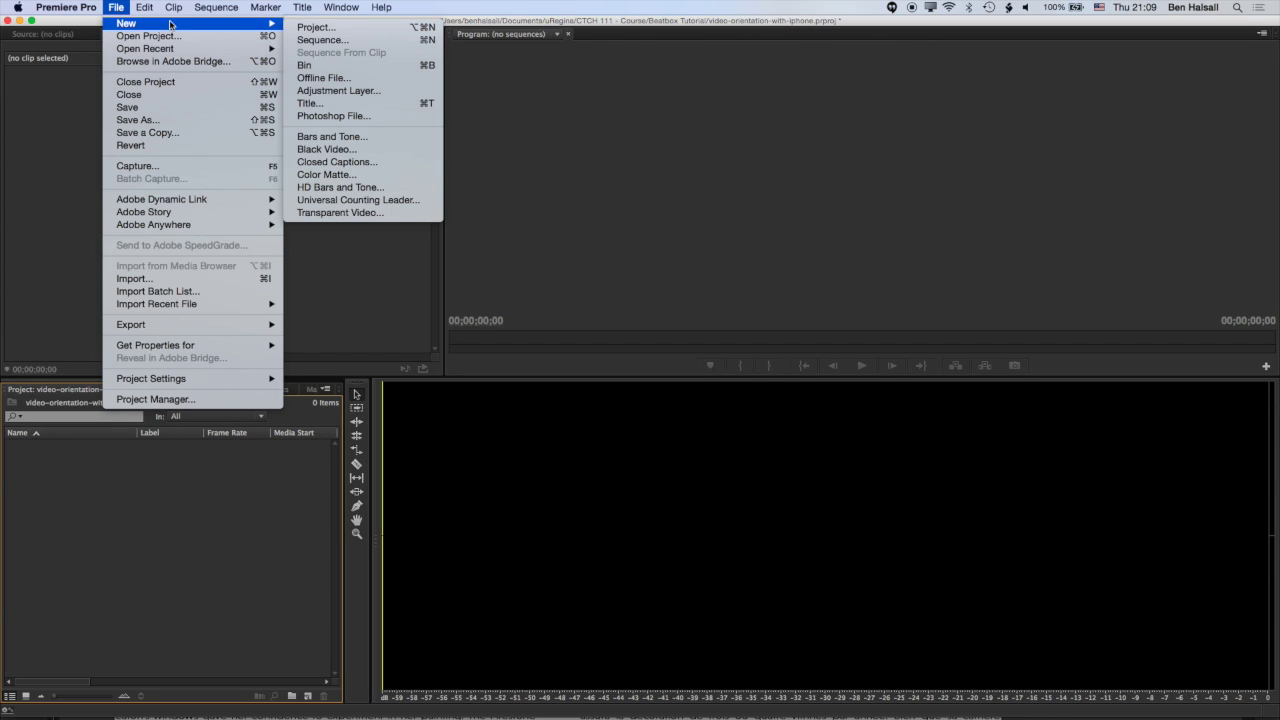
click(313, 41)
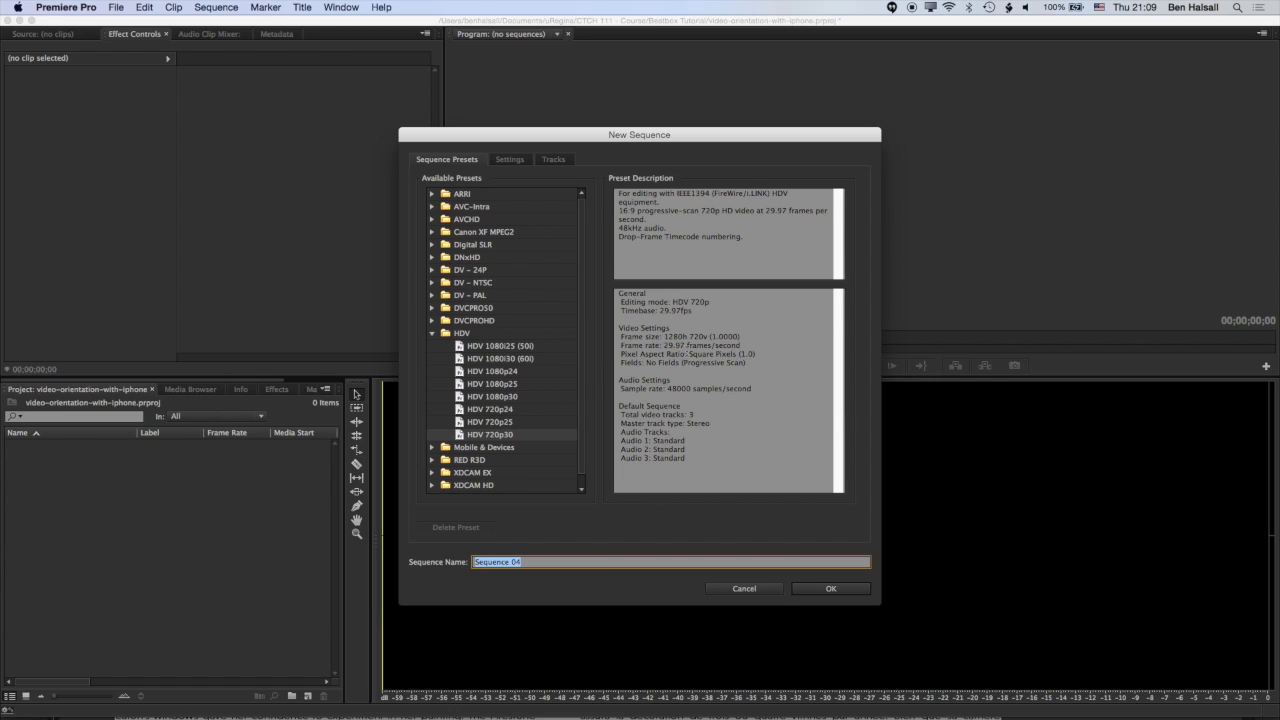
click(465, 437)
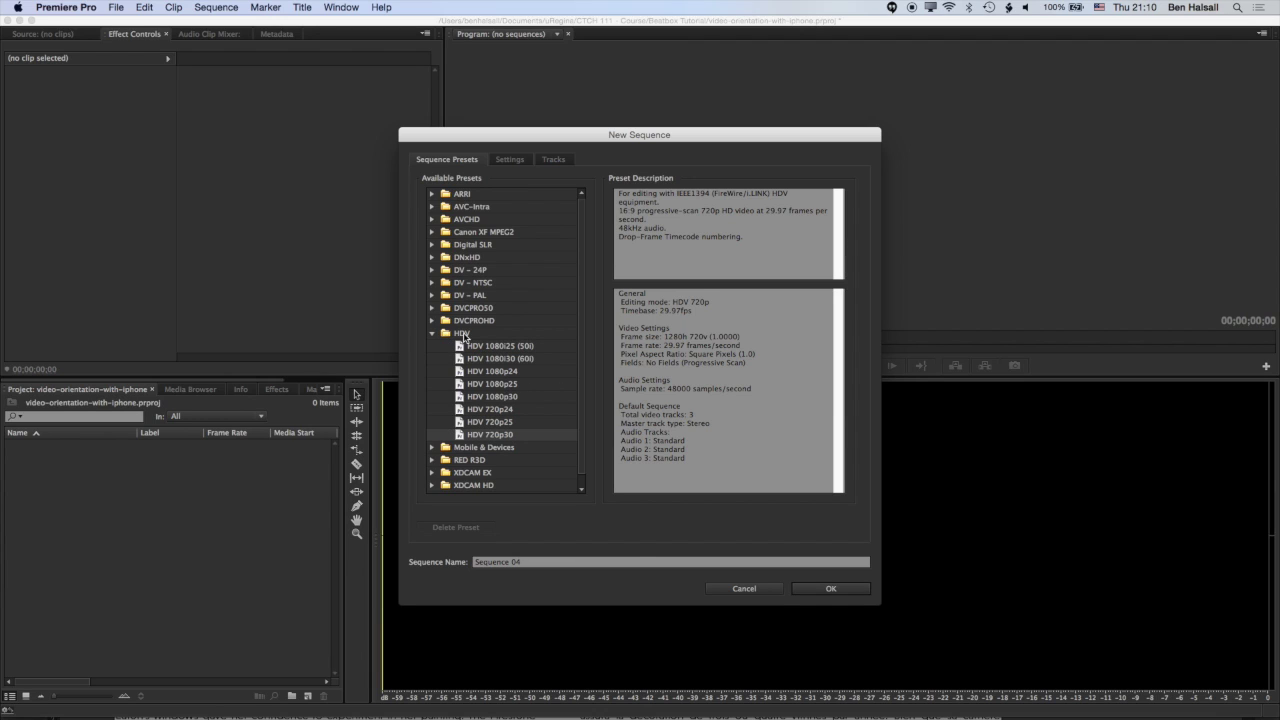
click(809, 588)
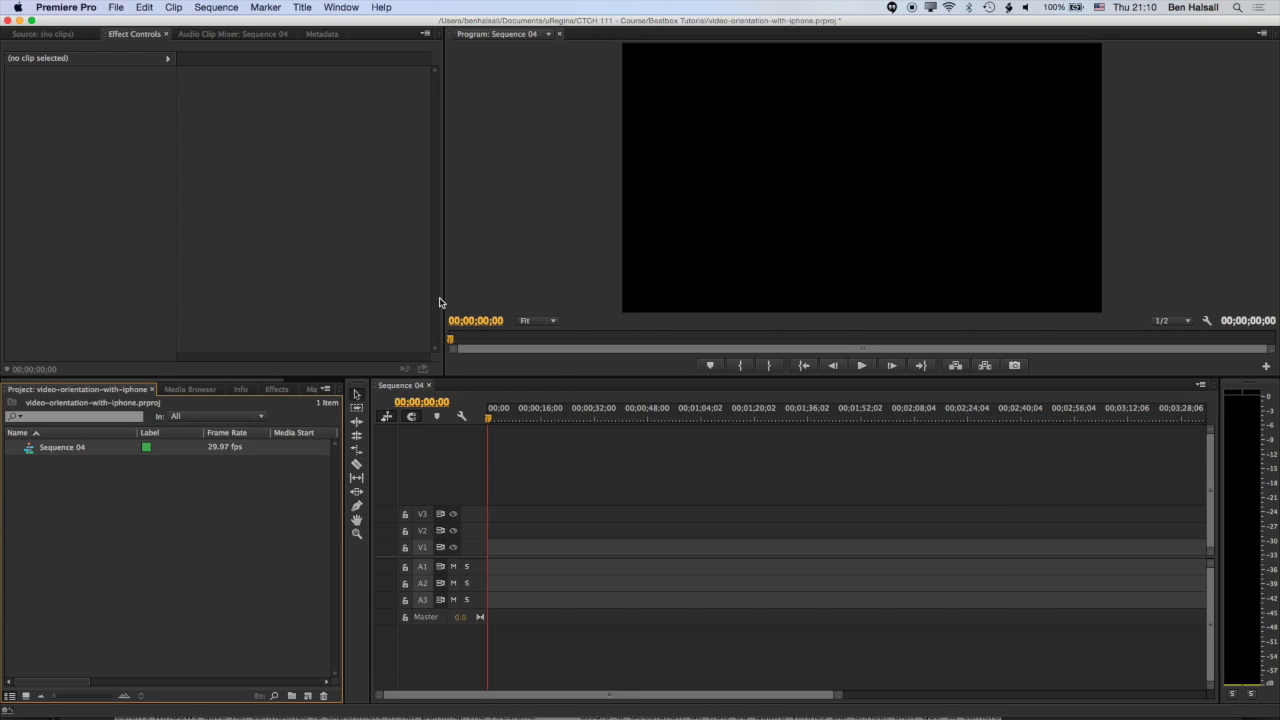
Drag control stick.MOV from Finder onto V1, keeping the existing 720p sequence settings
key(super+Tab)
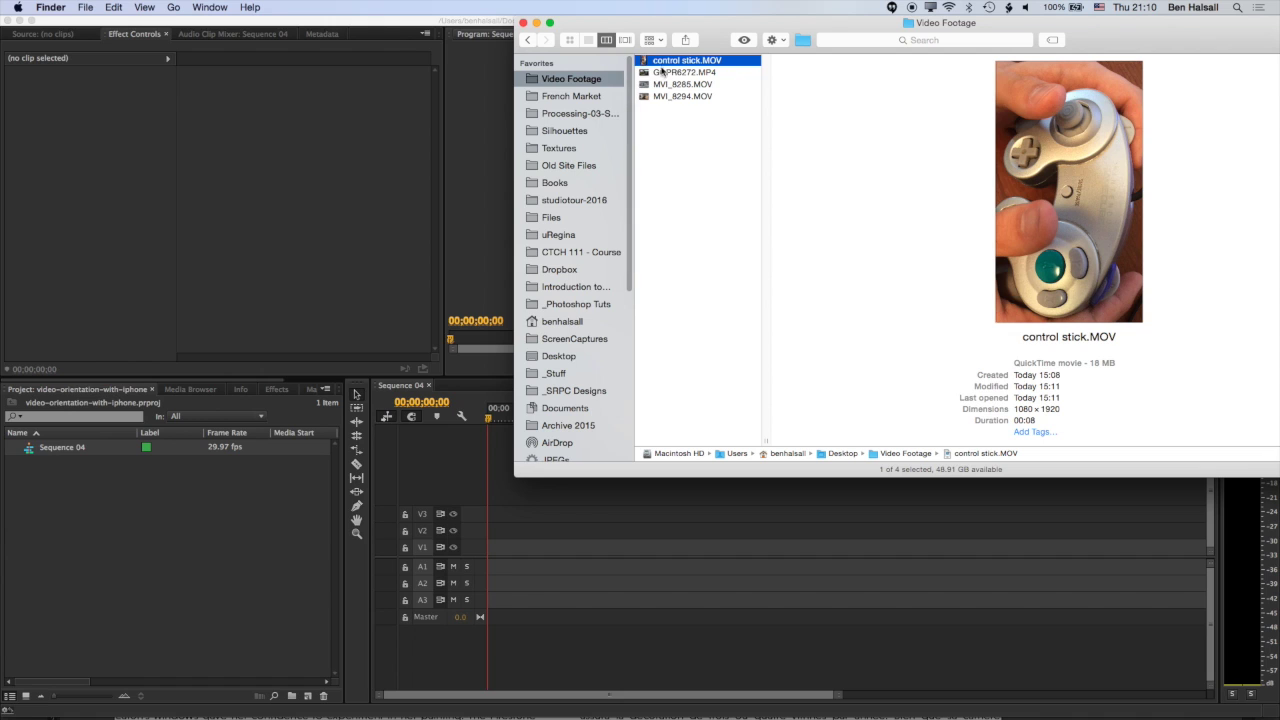
drag(646, 65, 498, 556)
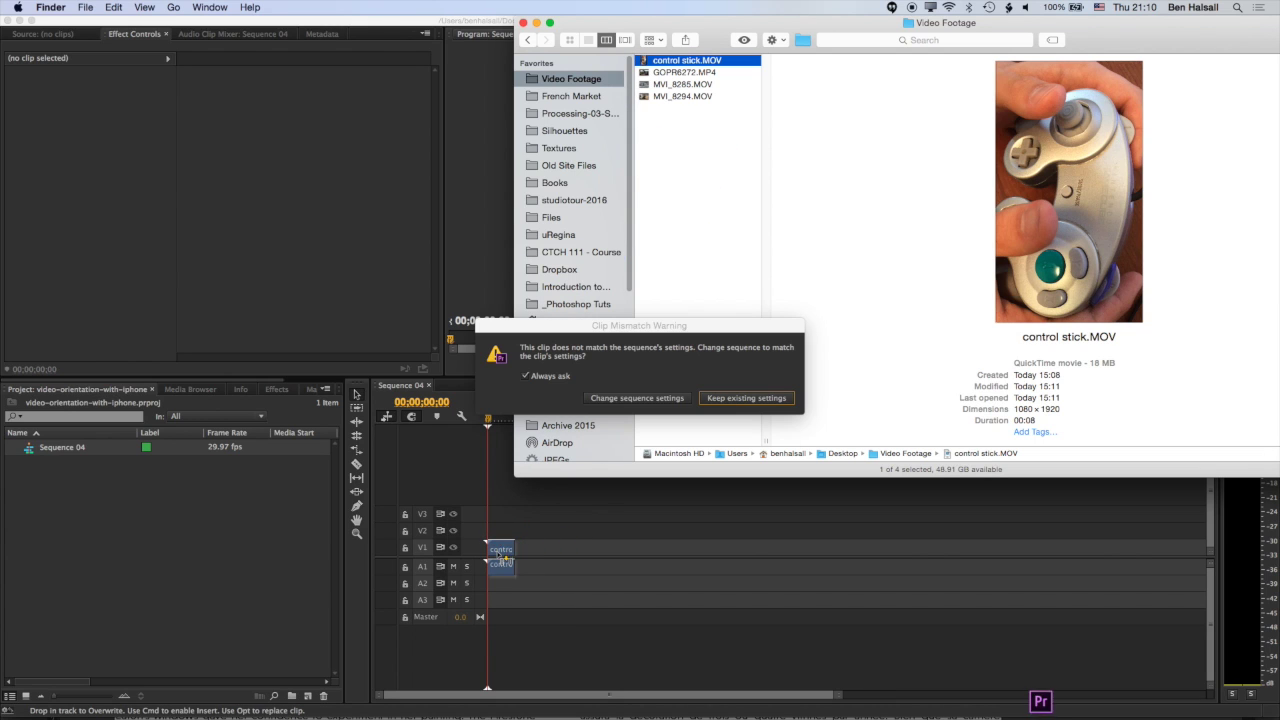
click(731, 401)
click(714, 405)
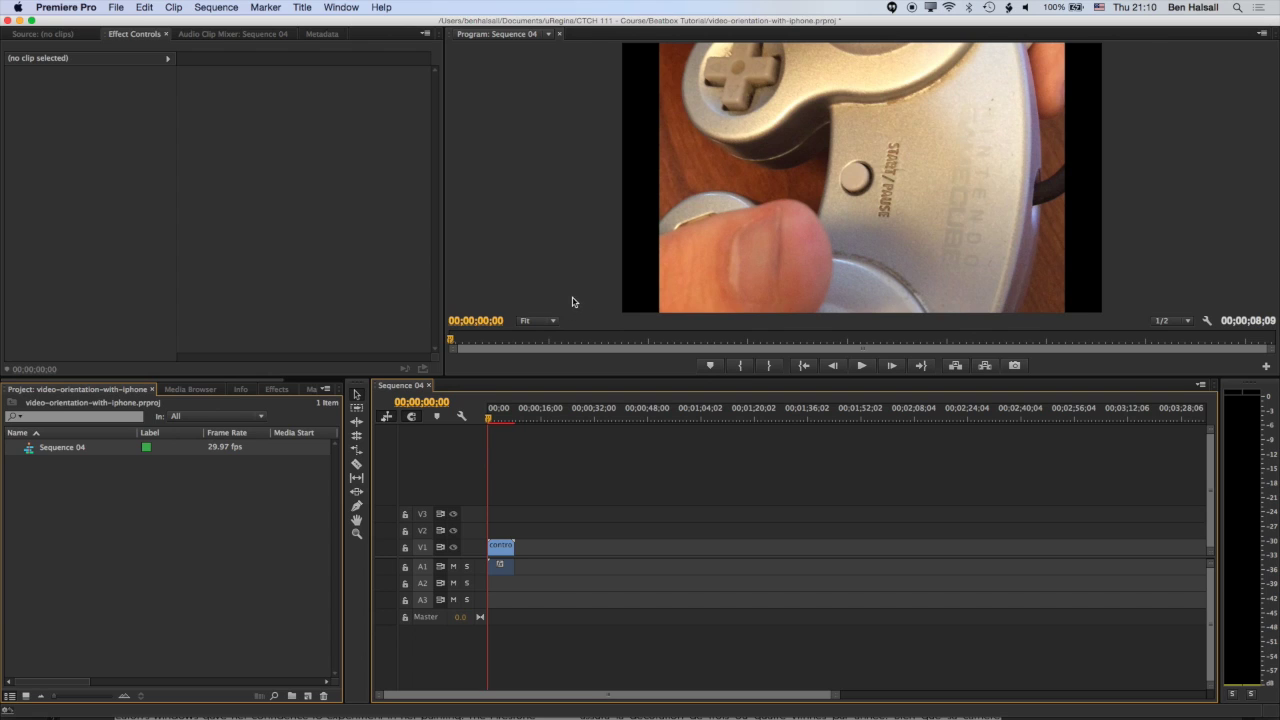
Set the controller clip's Motion rotation to -90° in Effect Controls
click(500, 549)
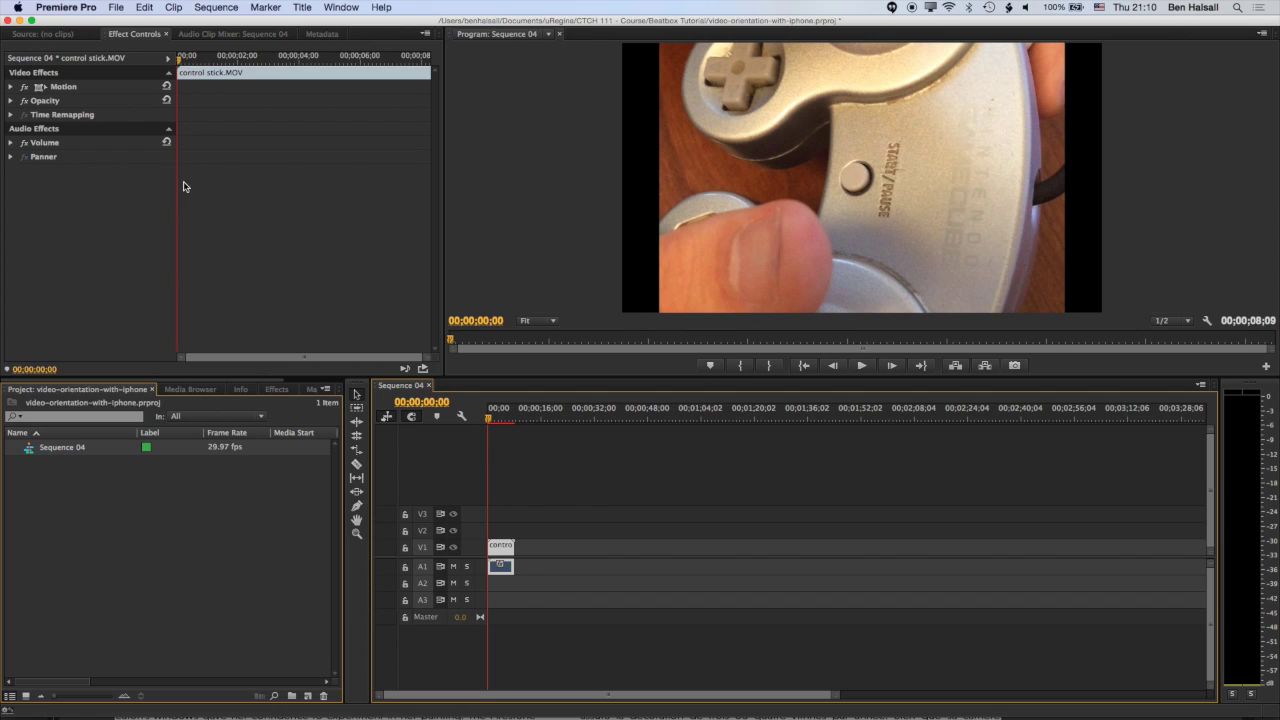
click(72, 37)
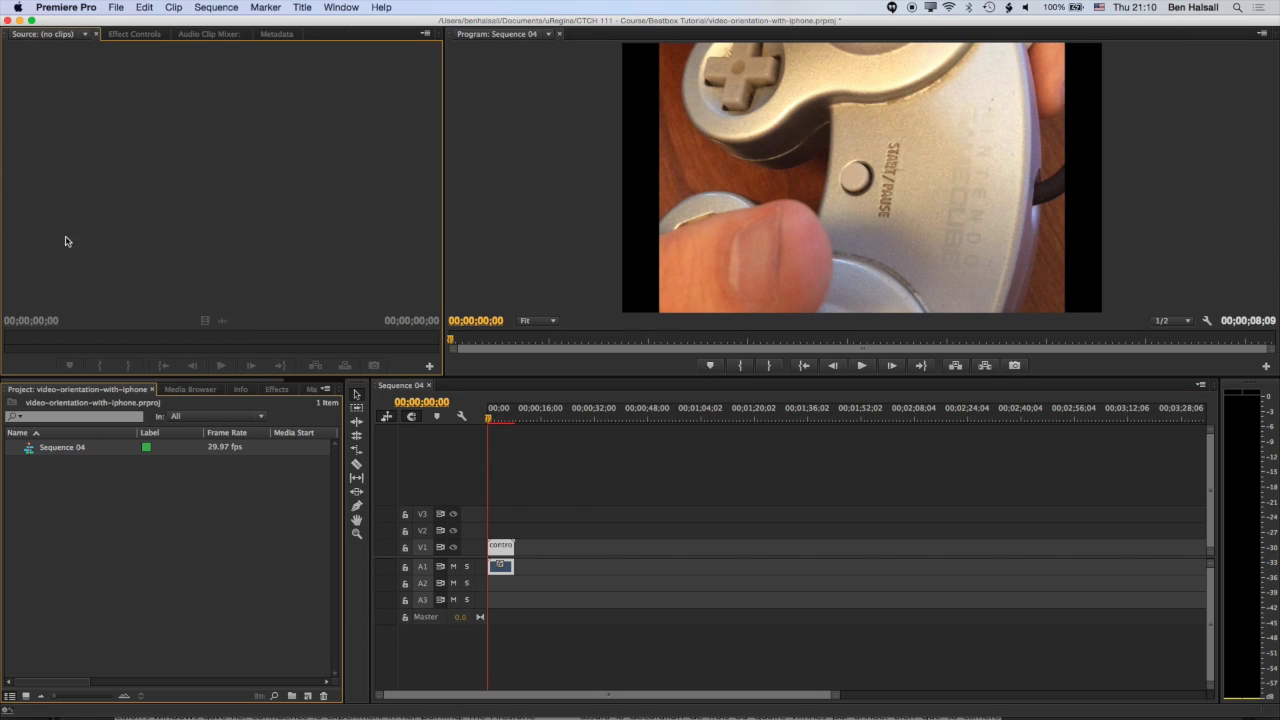
click(130, 37)
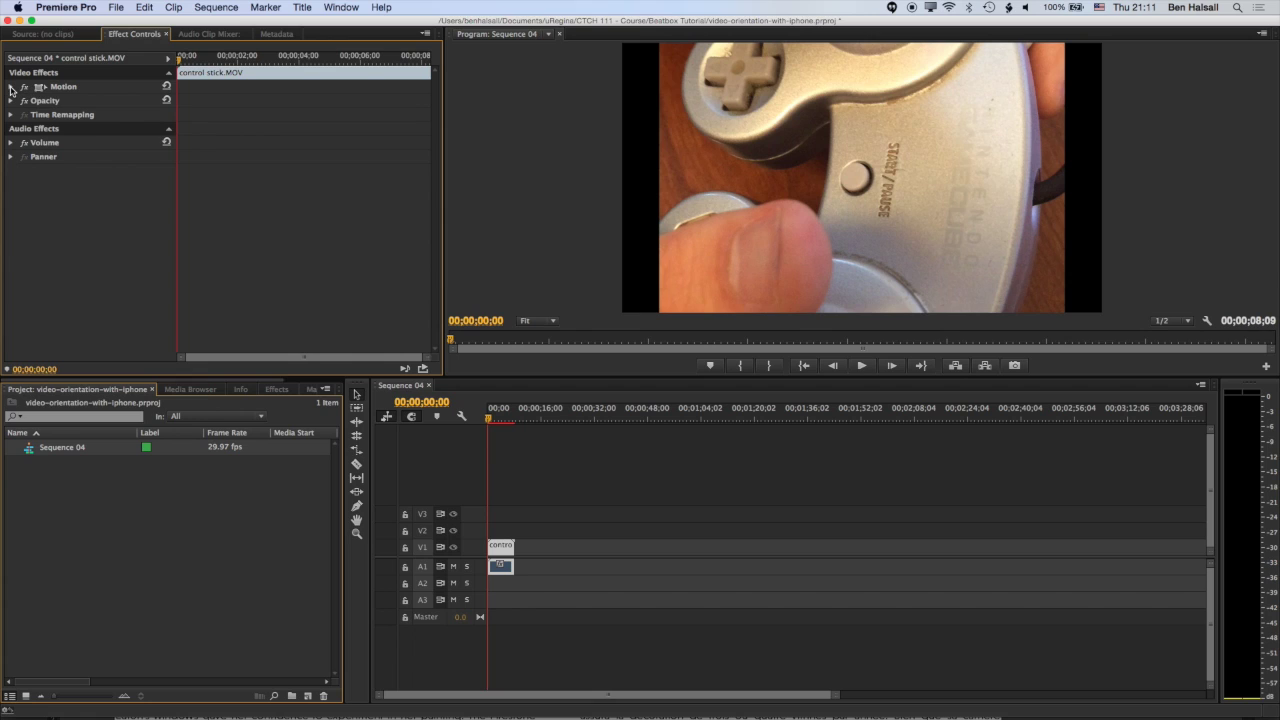
click(11, 88)
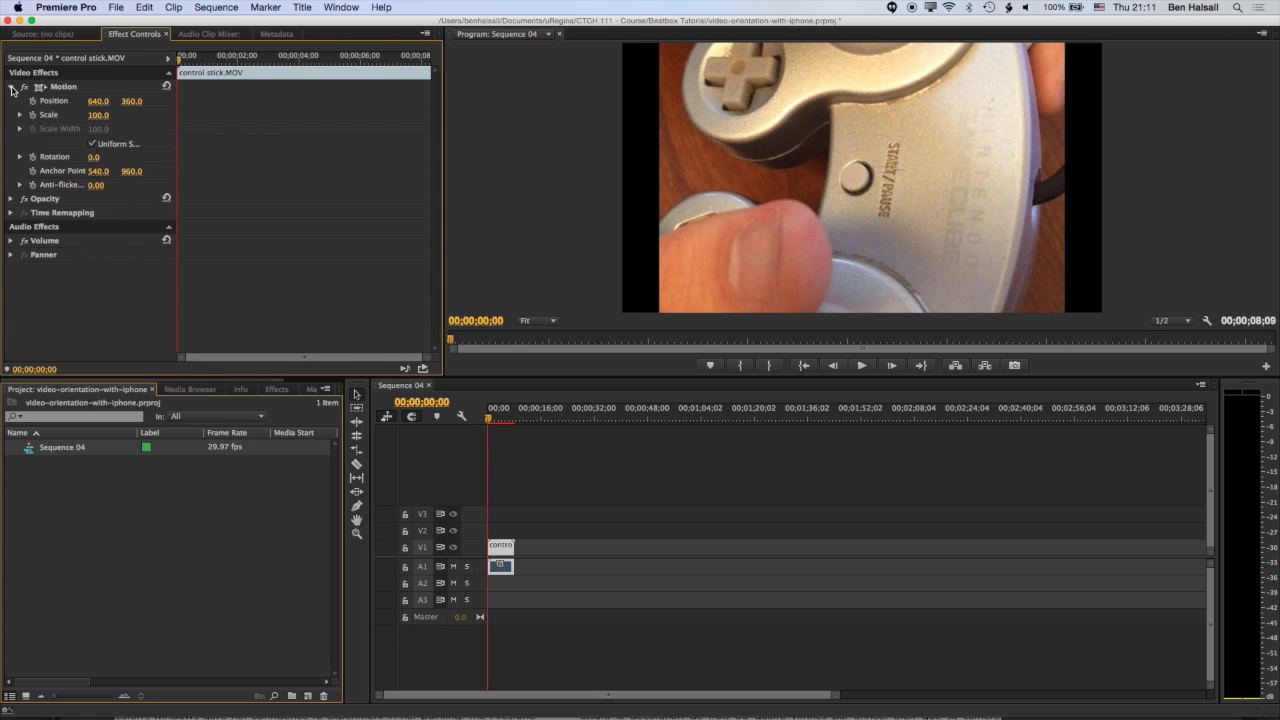
click(90, 158)
text(-90)
key(Return)
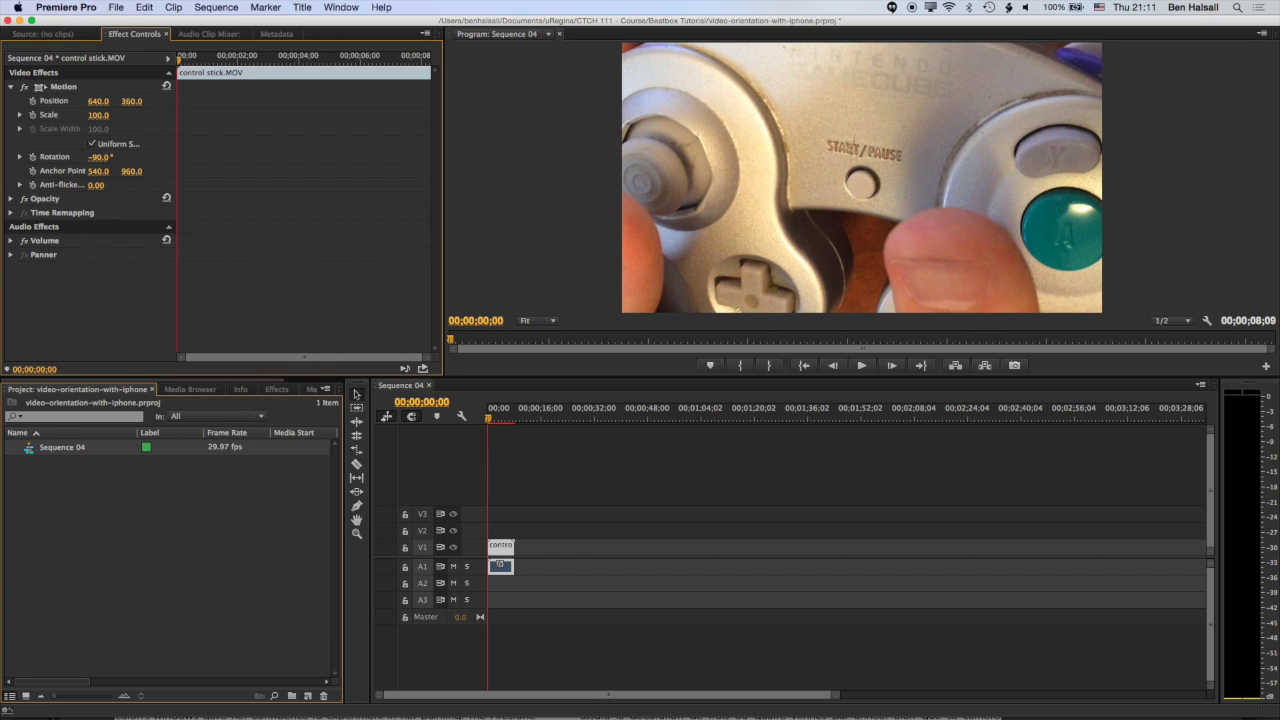
Set the controller clip's scale to 66.7
click(98, 116)
key(Escape)
click(98, 116)
text(66.7)
key(Return)
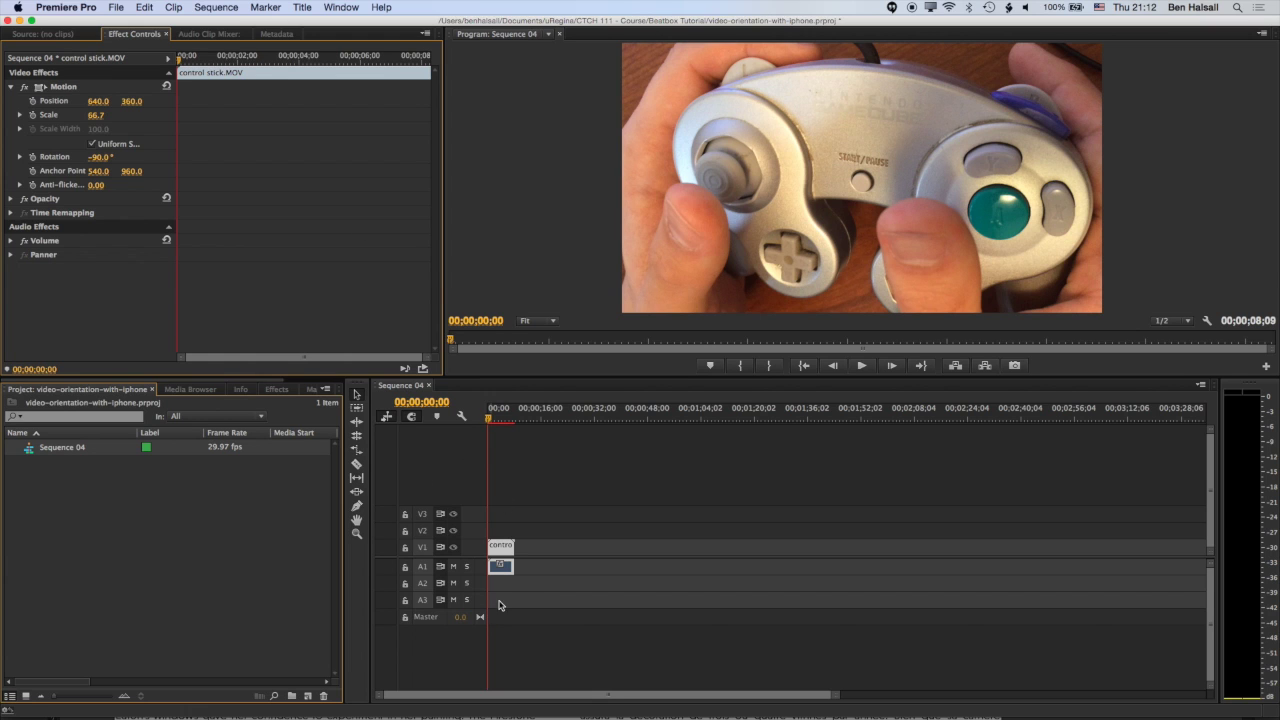
Import control stick.MOV from Finder into the Project panel
drag(491, 424, 497, 424)
key(super+Tab)
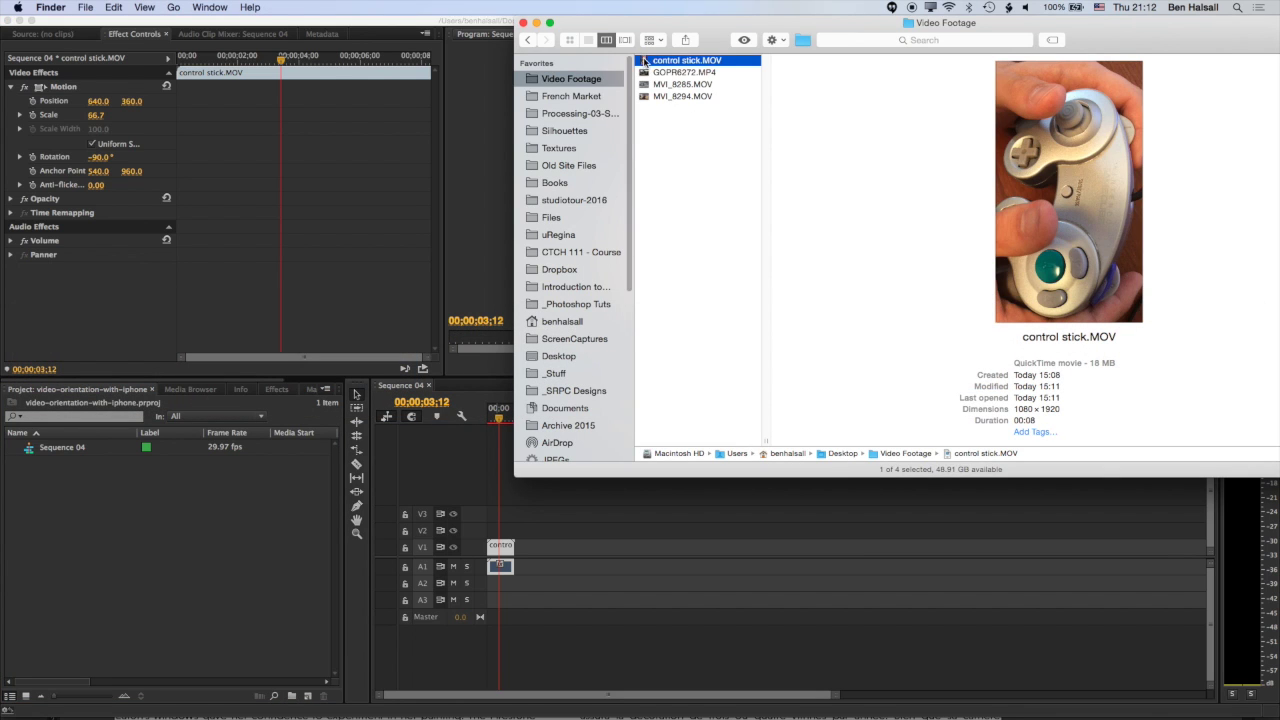
drag(644, 64, 75, 494)
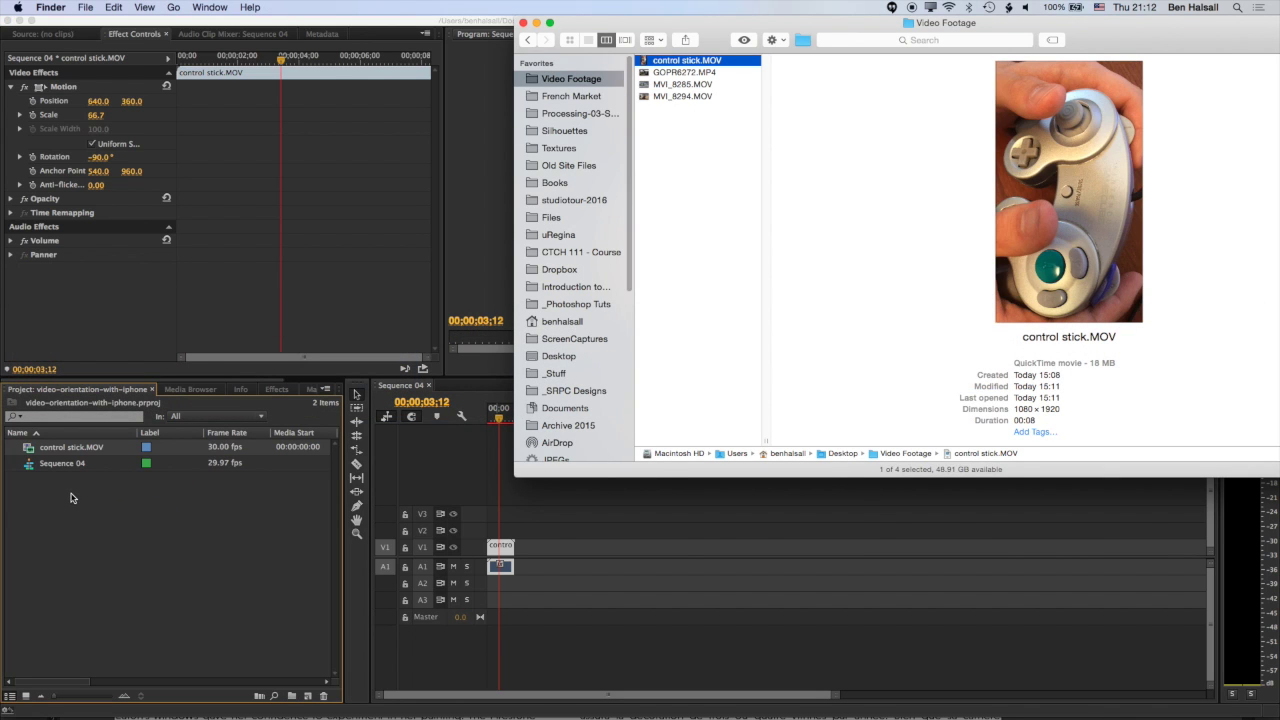
click(72, 497)
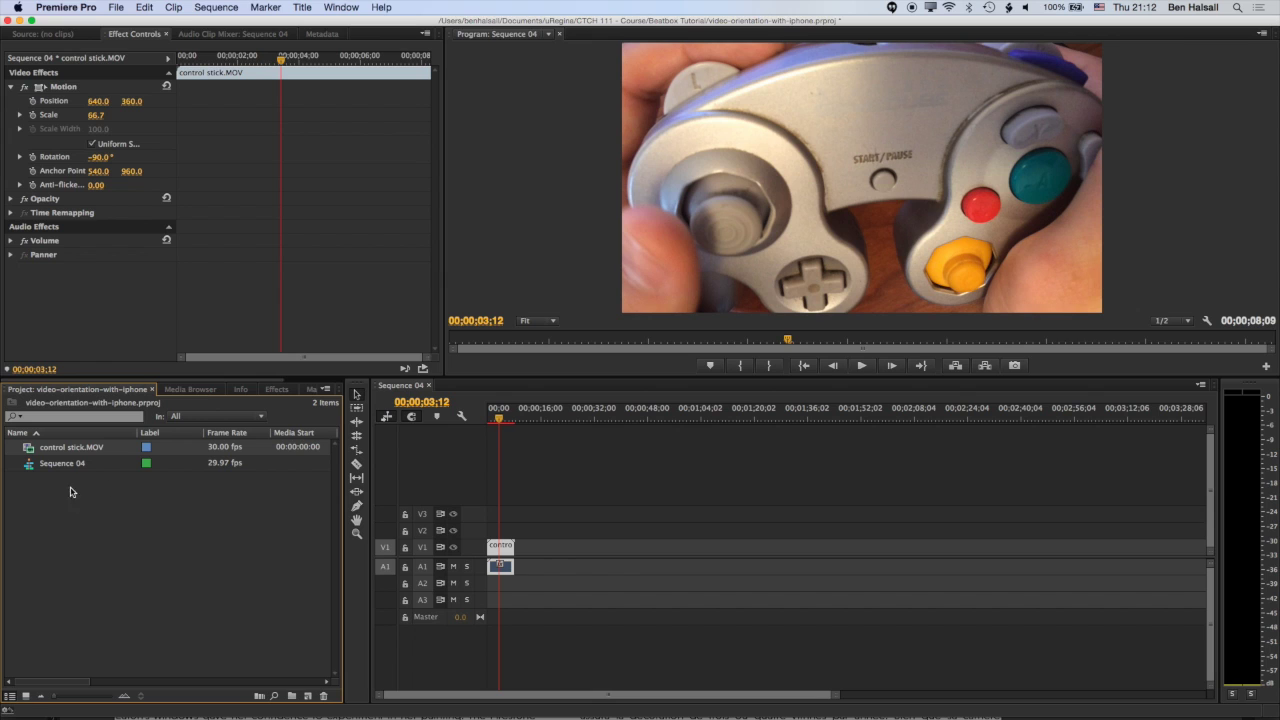
Add three more copies of control stick.MOV end to end and view the second clip
drag(28, 452, 519, 556)
click(535, 416)
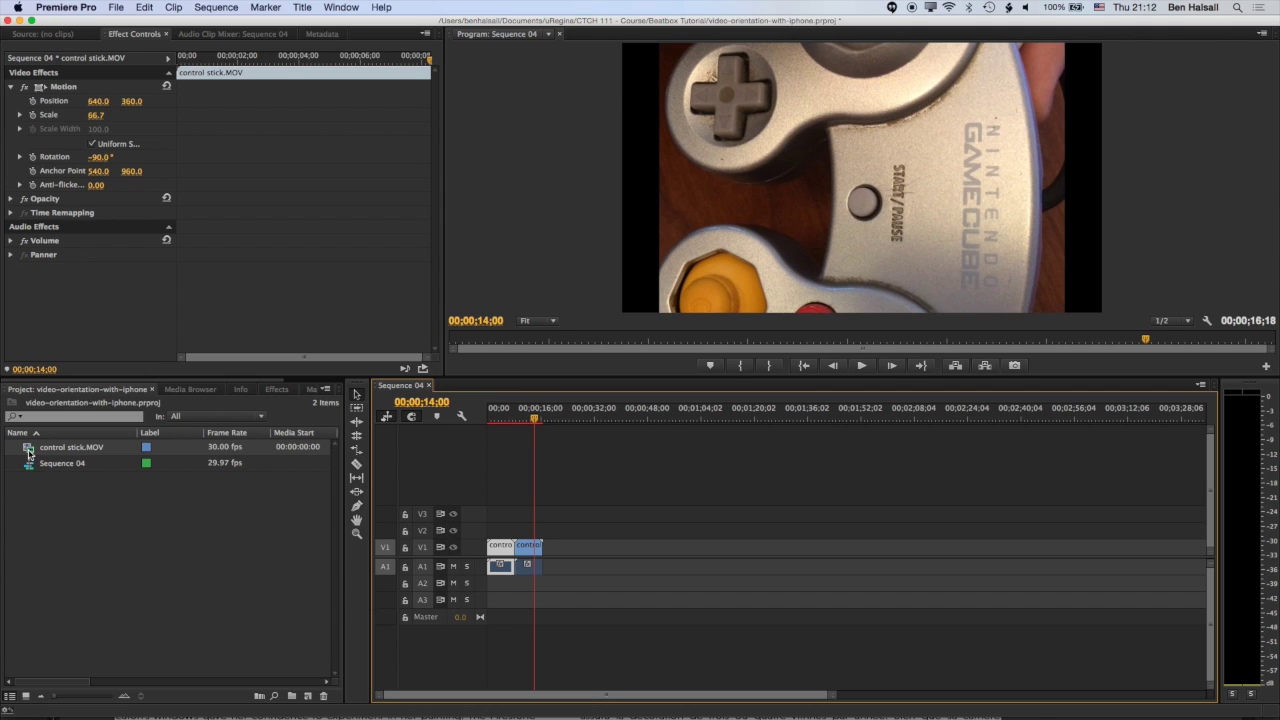
drag(29, 453, 542, 548)
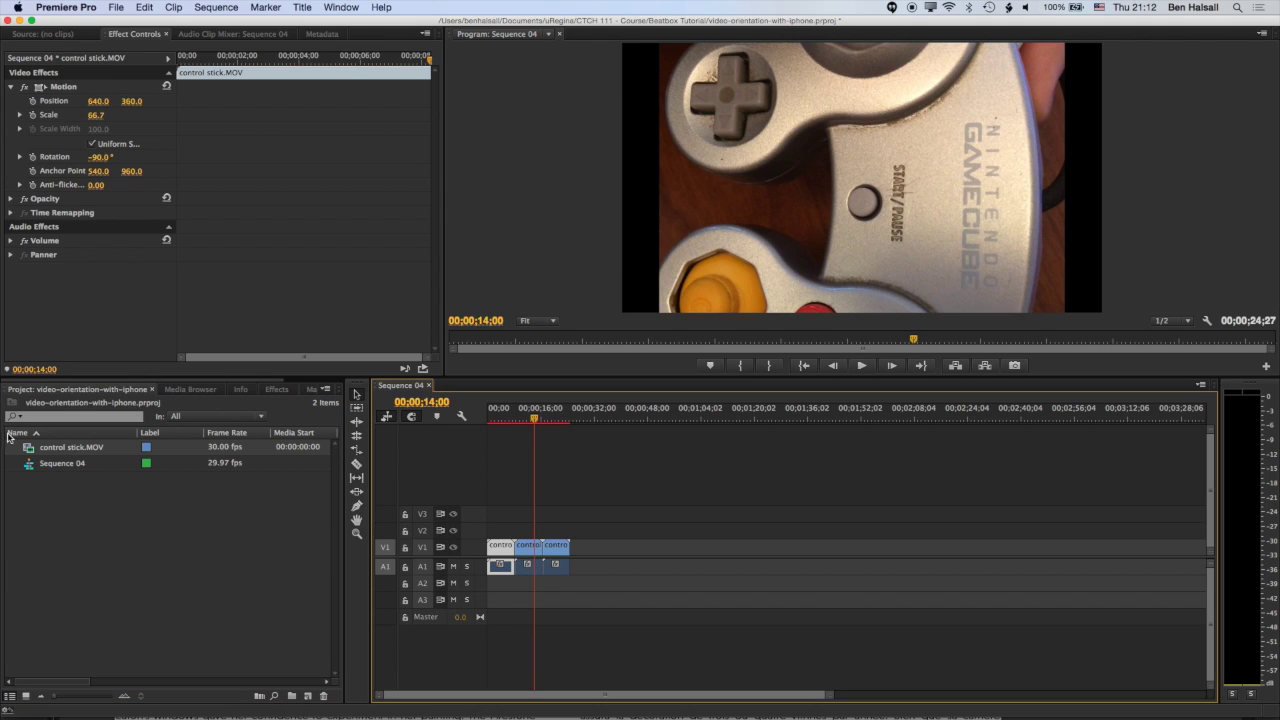
drag(28, 449, 561, 547)
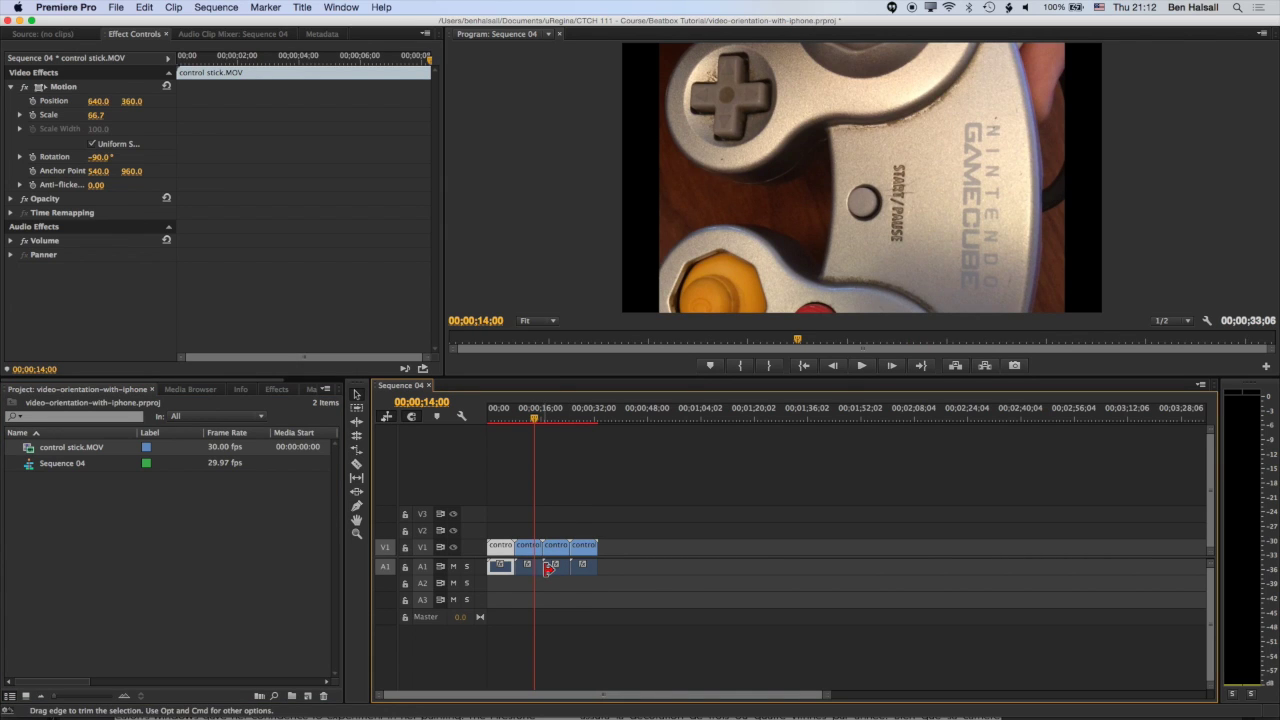
click(524, 418)
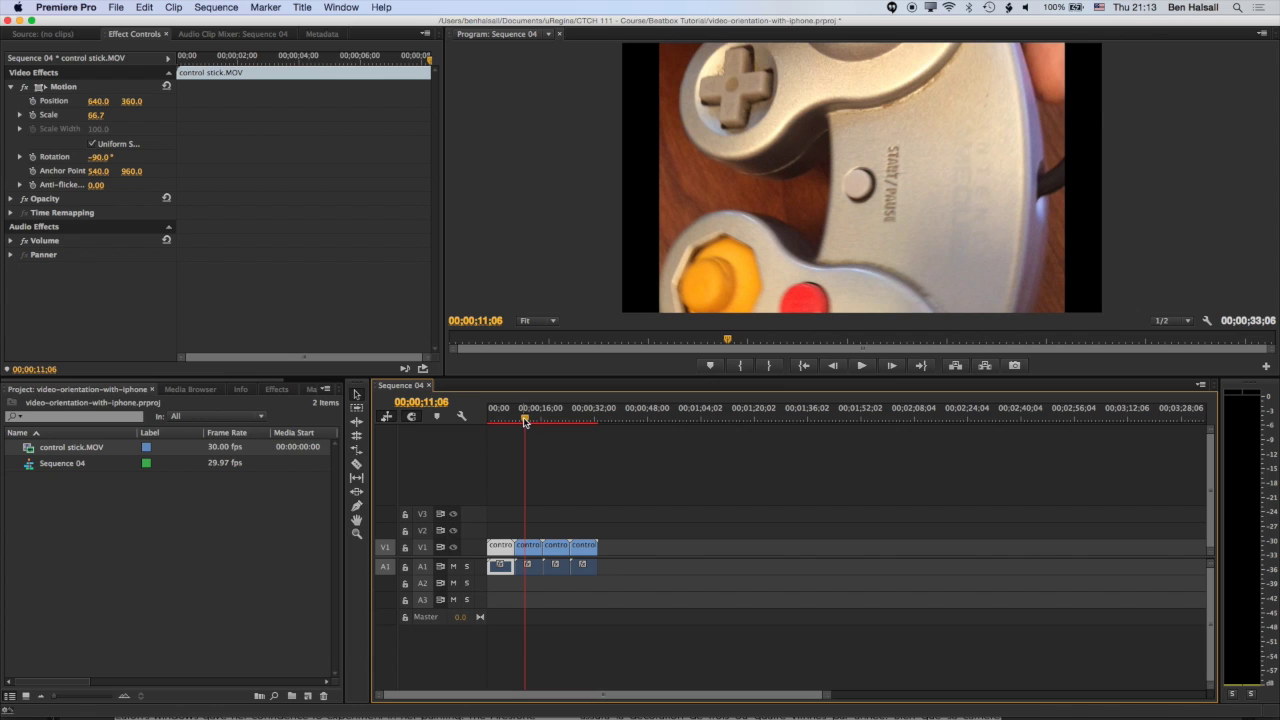
Copy the corrected first clip and select the other three clips
click(497, 419)
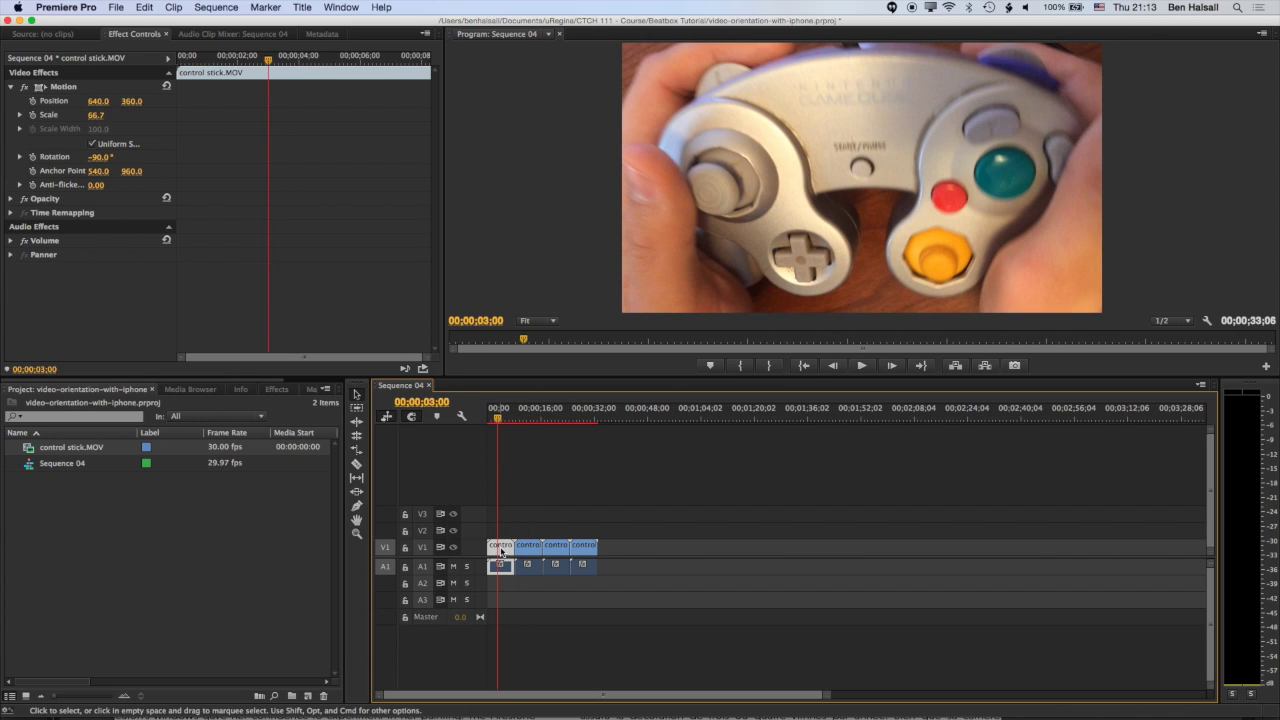
click(136, 6)
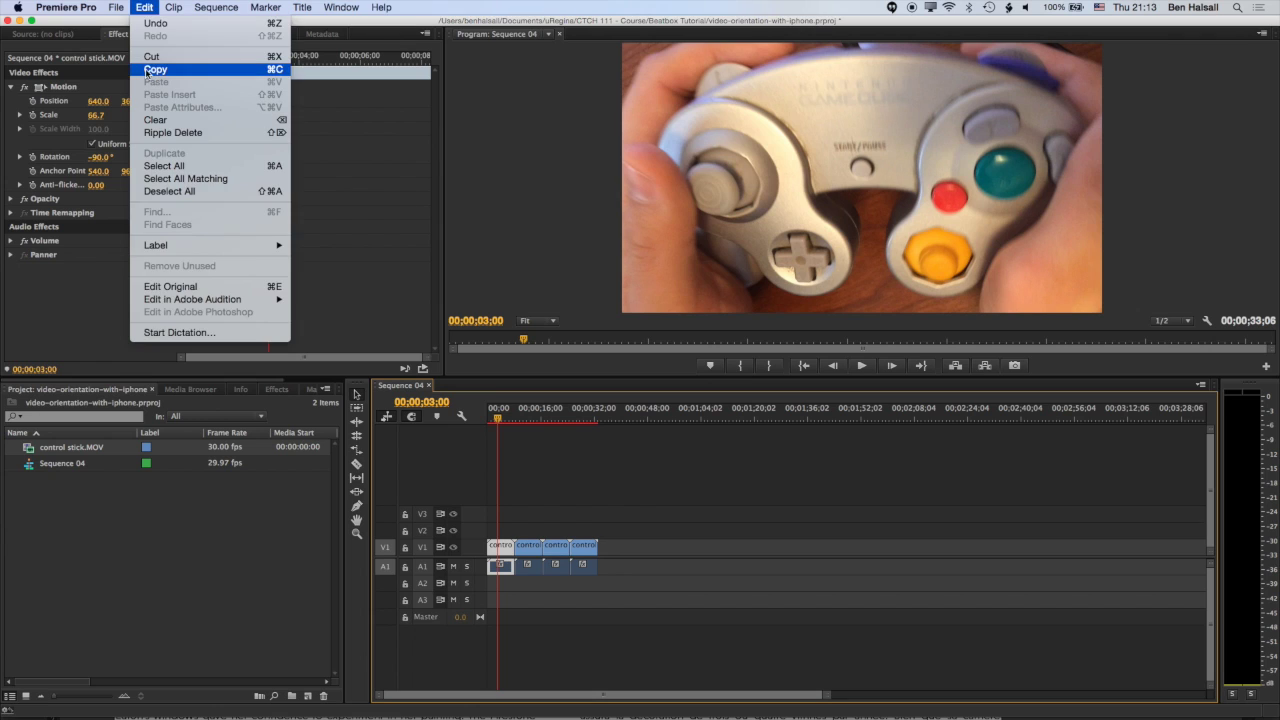
click(150, 76)
click(557, 519)
drag(611, 523, 533, 579)
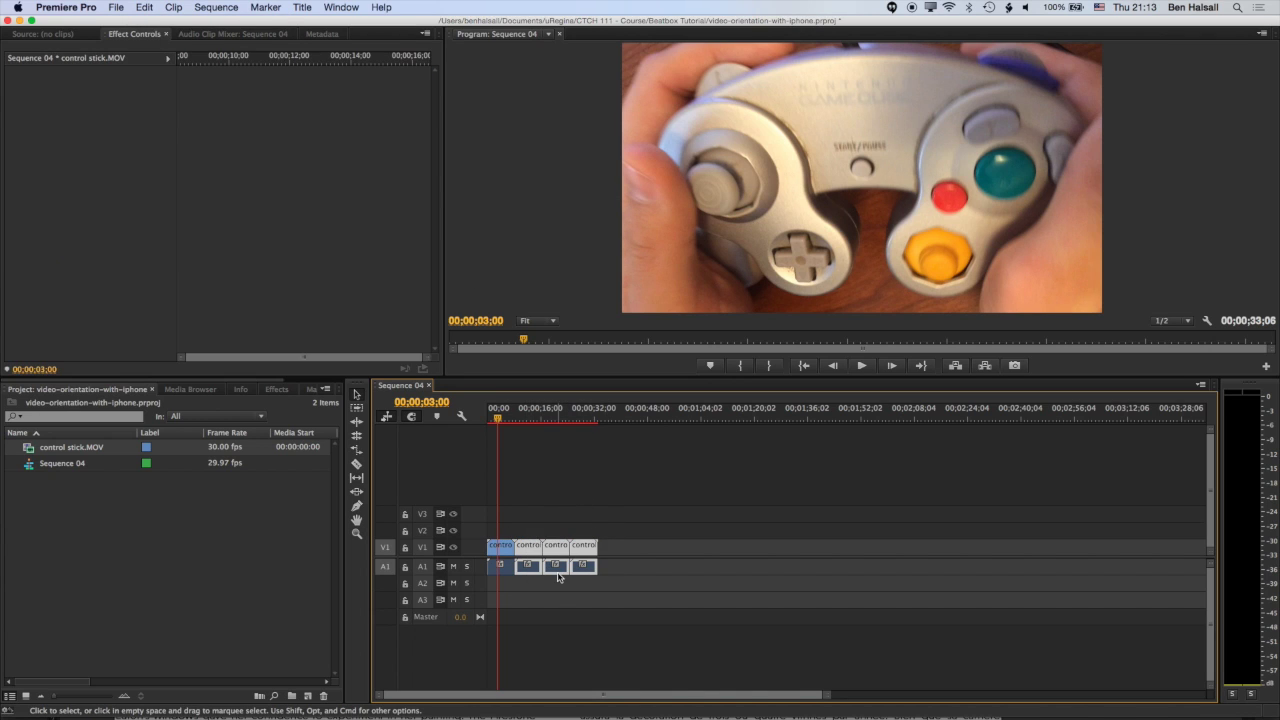
Paste the first clip's motion attributes onto the selected clips
click(529, 414)
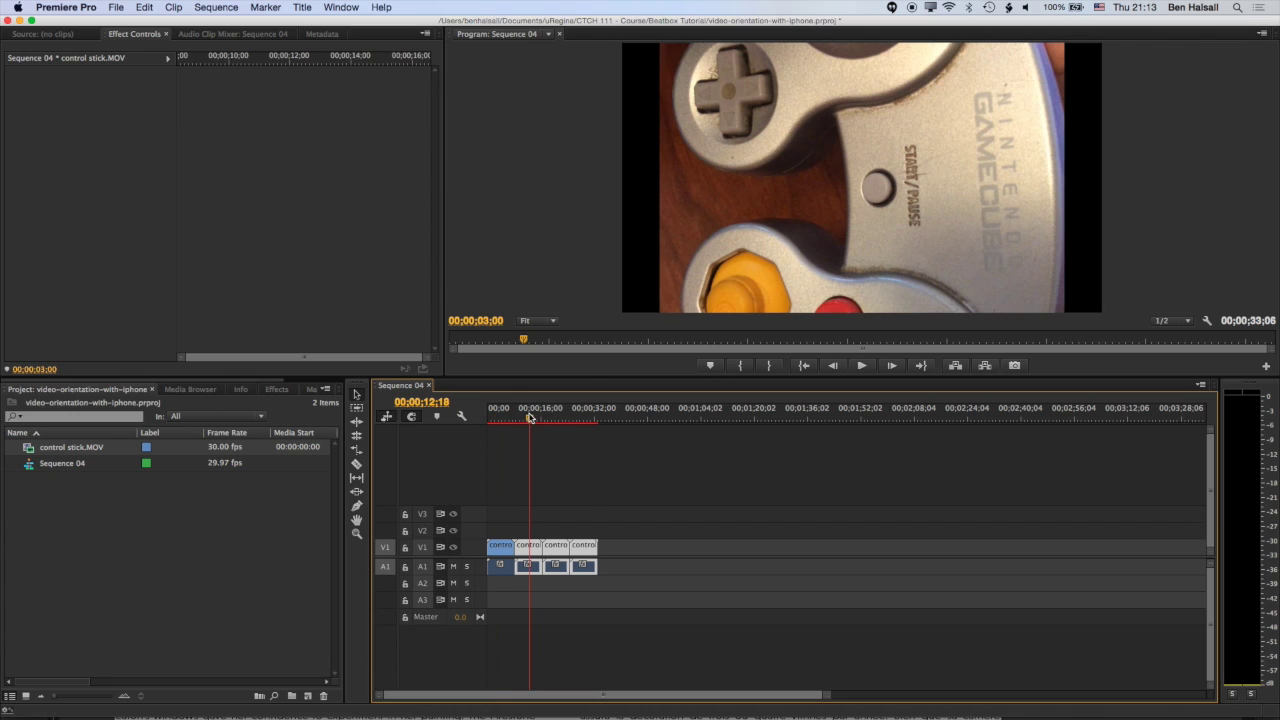
click(146, 7)
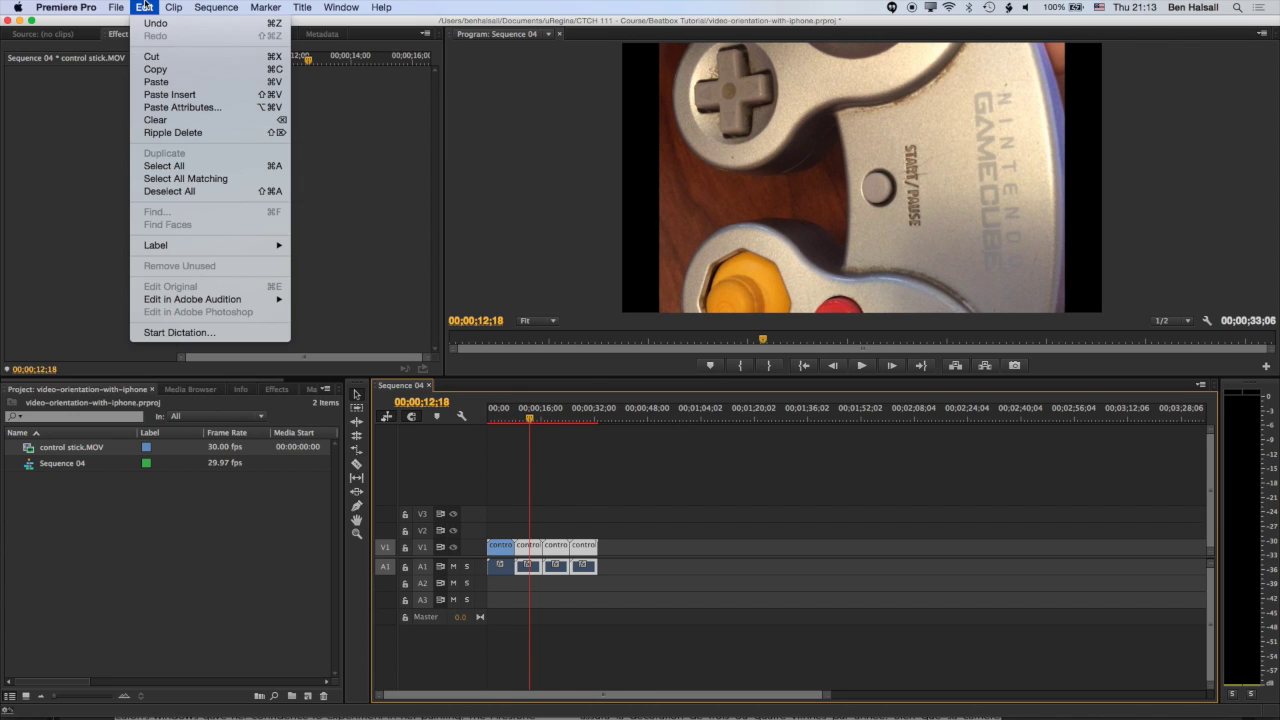
click(182, 107)
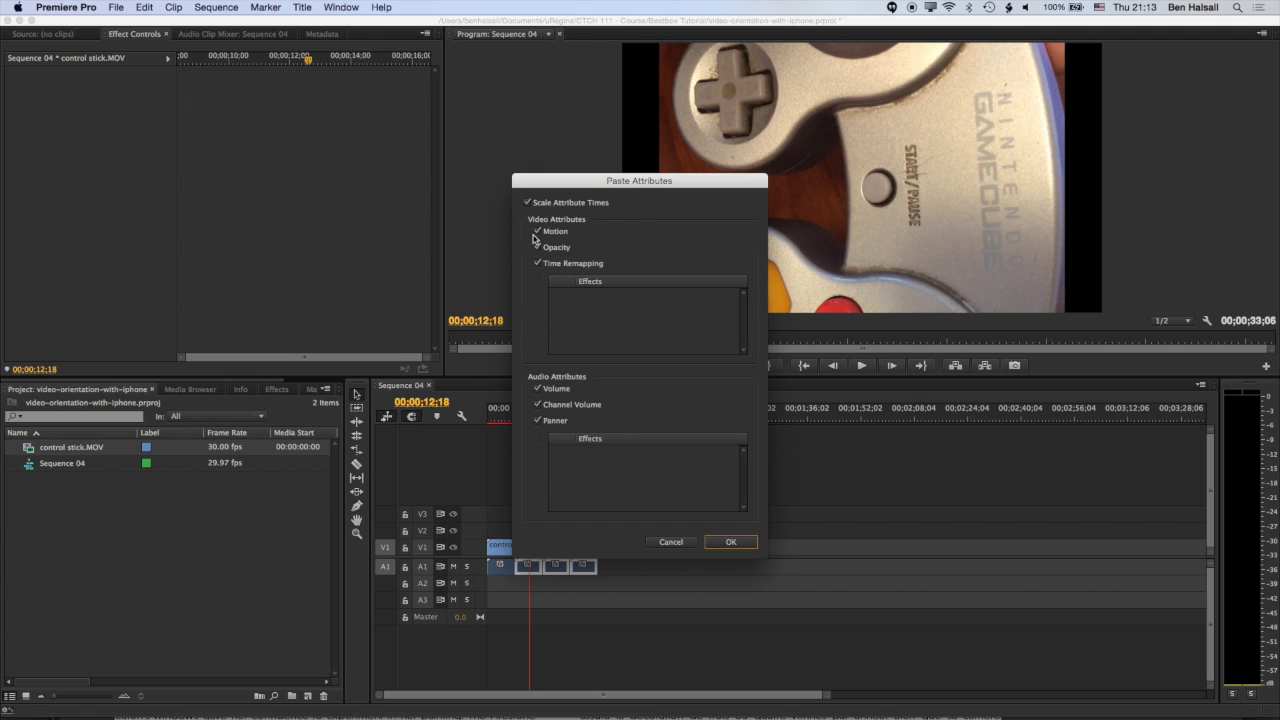
click(733, 542)
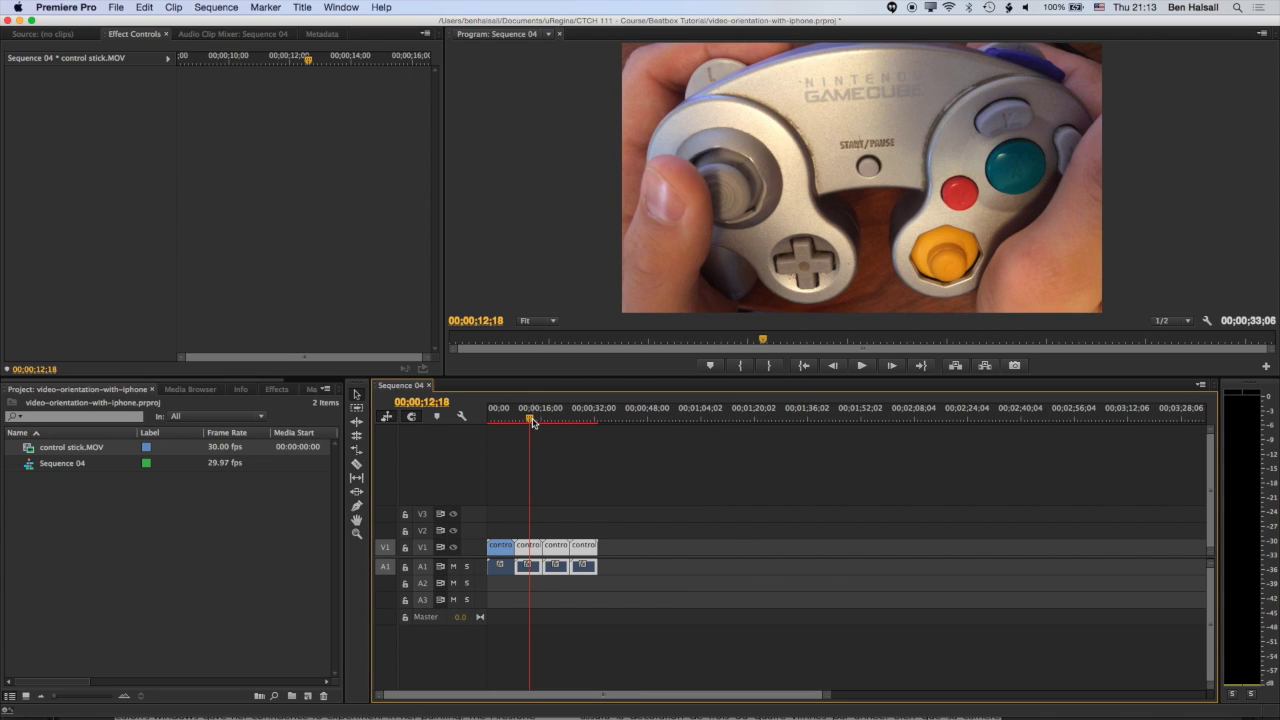
Scrub through the corrected clips, then add a fifth control stick.MOV copy at the end and play it
mouse_move(529, 420)
mouse_down()
mouse_move(586, 420)
mouse_move(530, 432)
mouse_up()
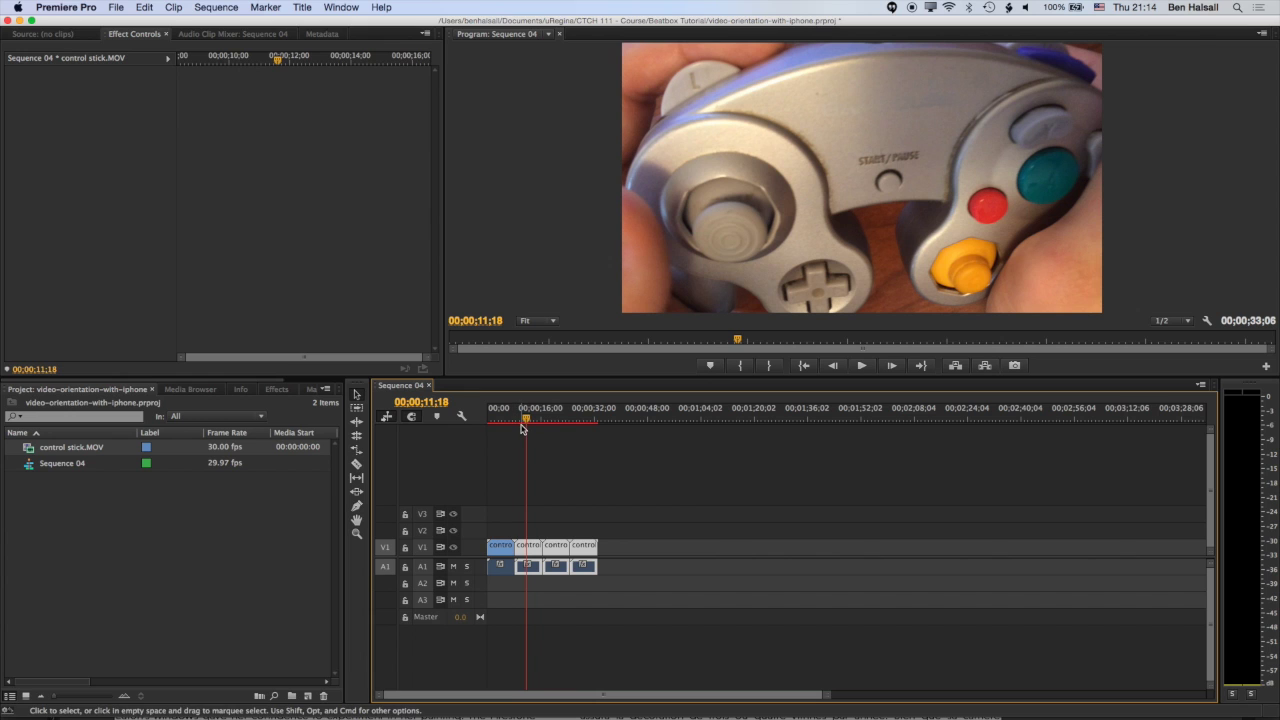
drag(528, 421, 600, 424)
drag(27, 452, 608, 548)
key(space)
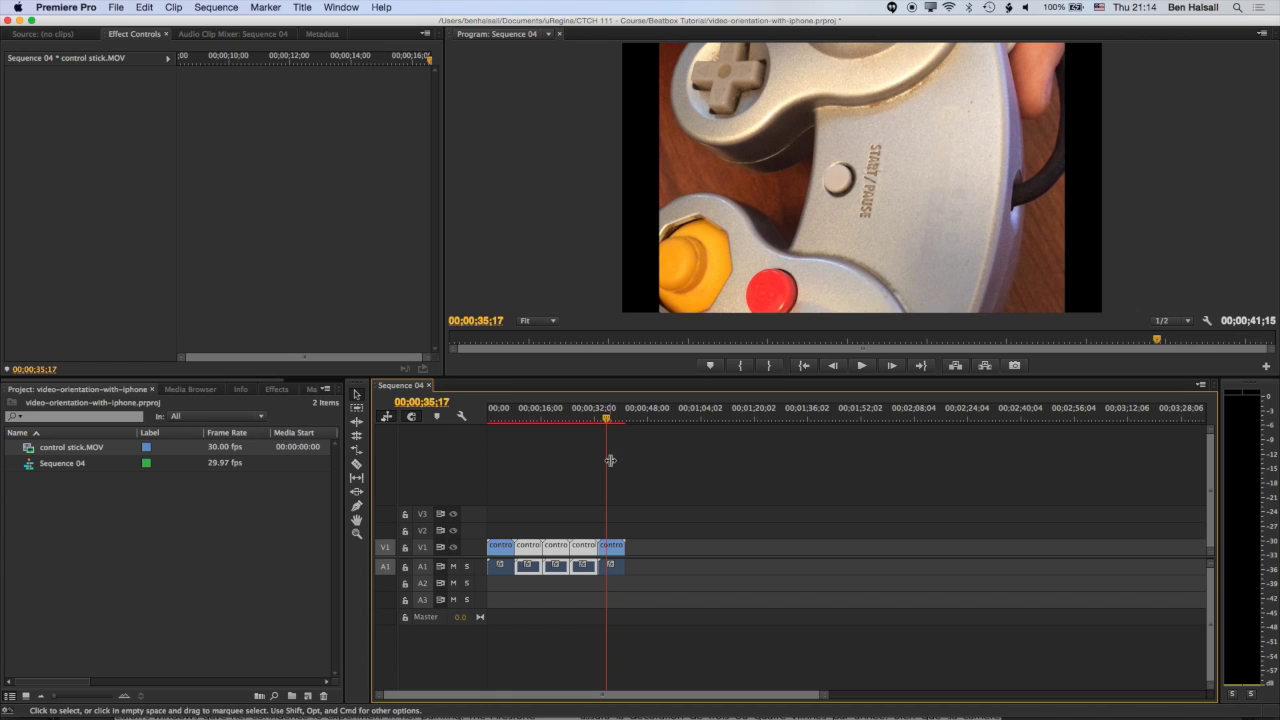
Scale the last clip down to 39%
click(613, 546)
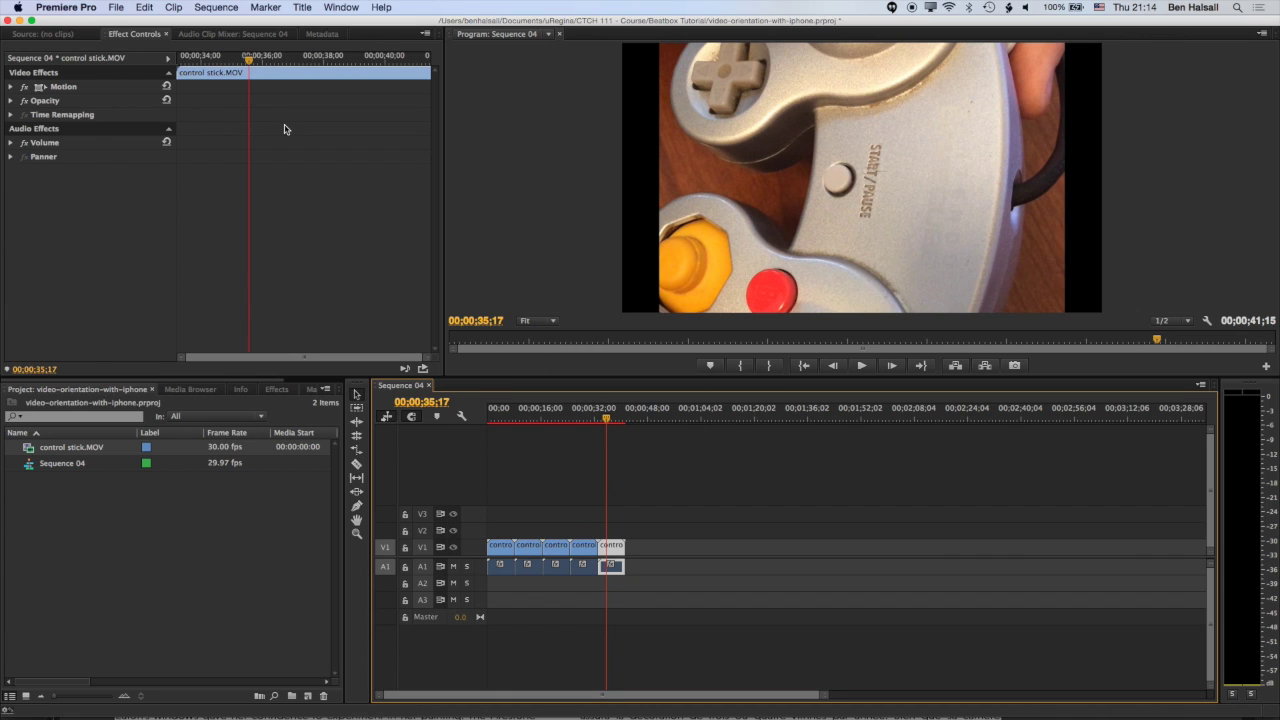
click(11, 87)
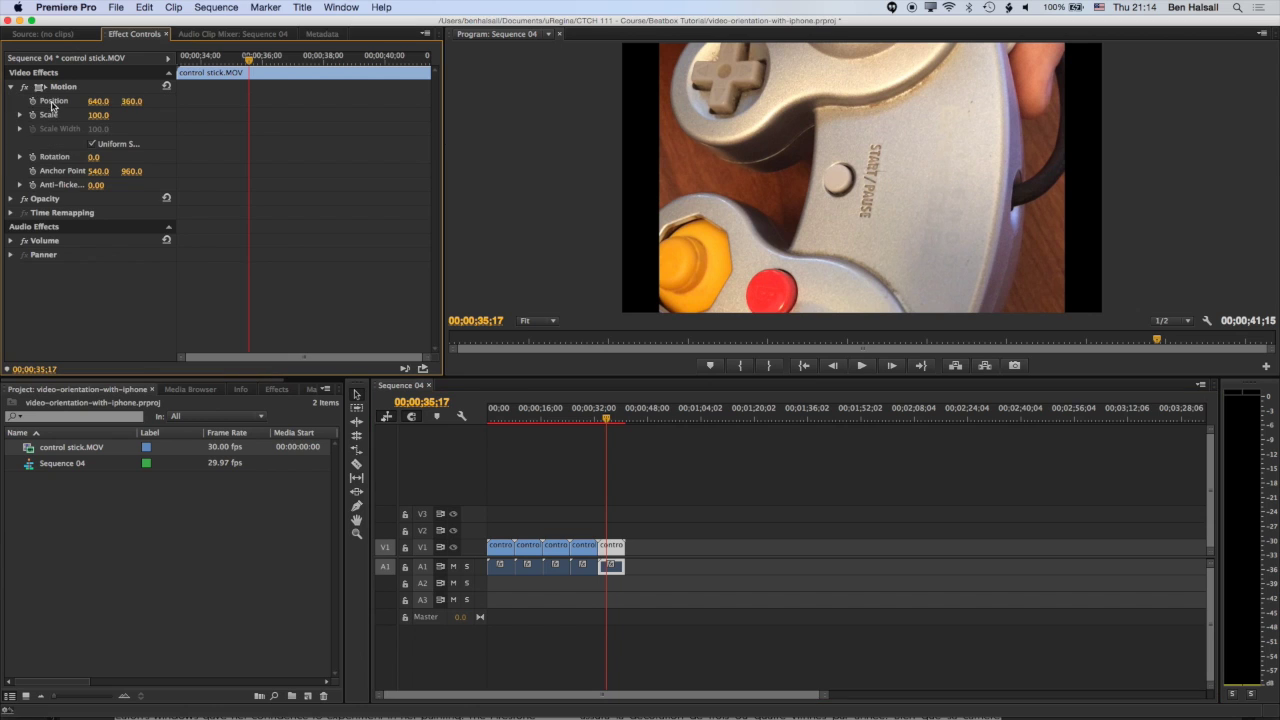
drag(97, 115, 36, 115)
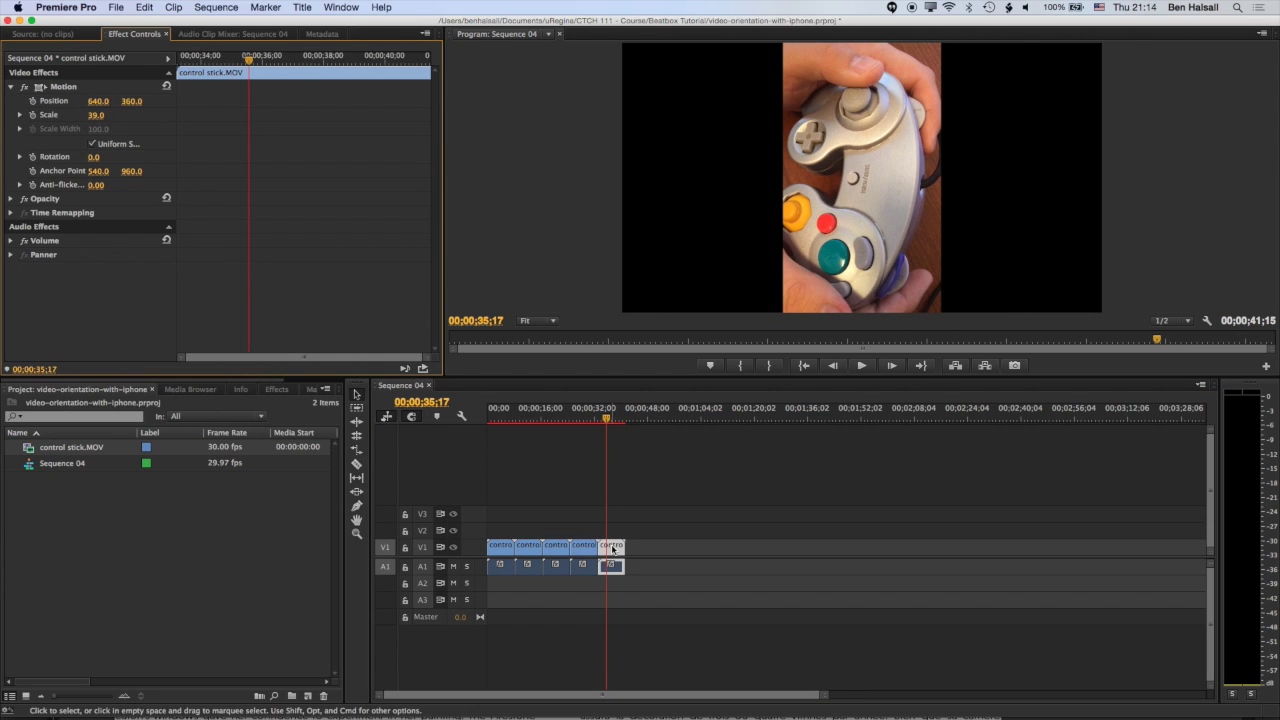
Alt-drag a duplicate of the last clip onto V2, aligned with the original
key(alt)
drag(612, 548, 646, 558)
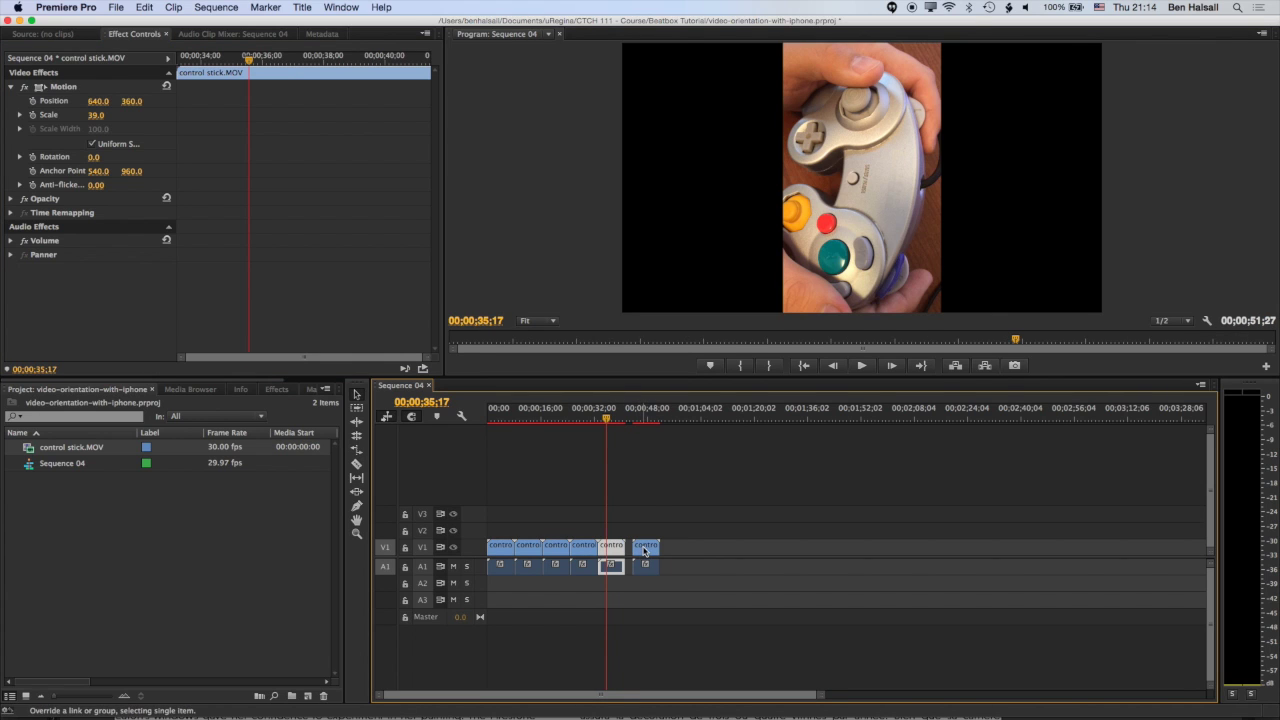
drag(645, 554, 646, 582)
drag(650, 532, 616, 540)
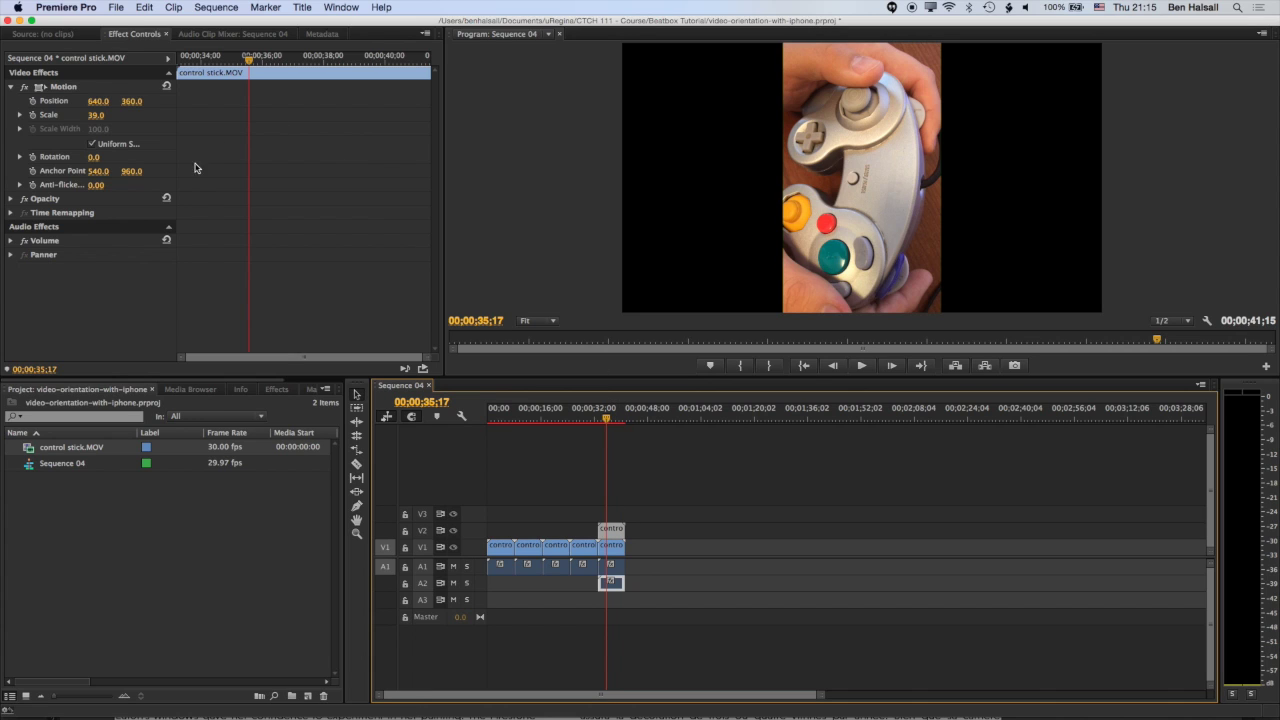
Move the V2 copy to Position X 211 at 41% scale, then stack a third copy on V3
drag(98, 104, 6, 104)
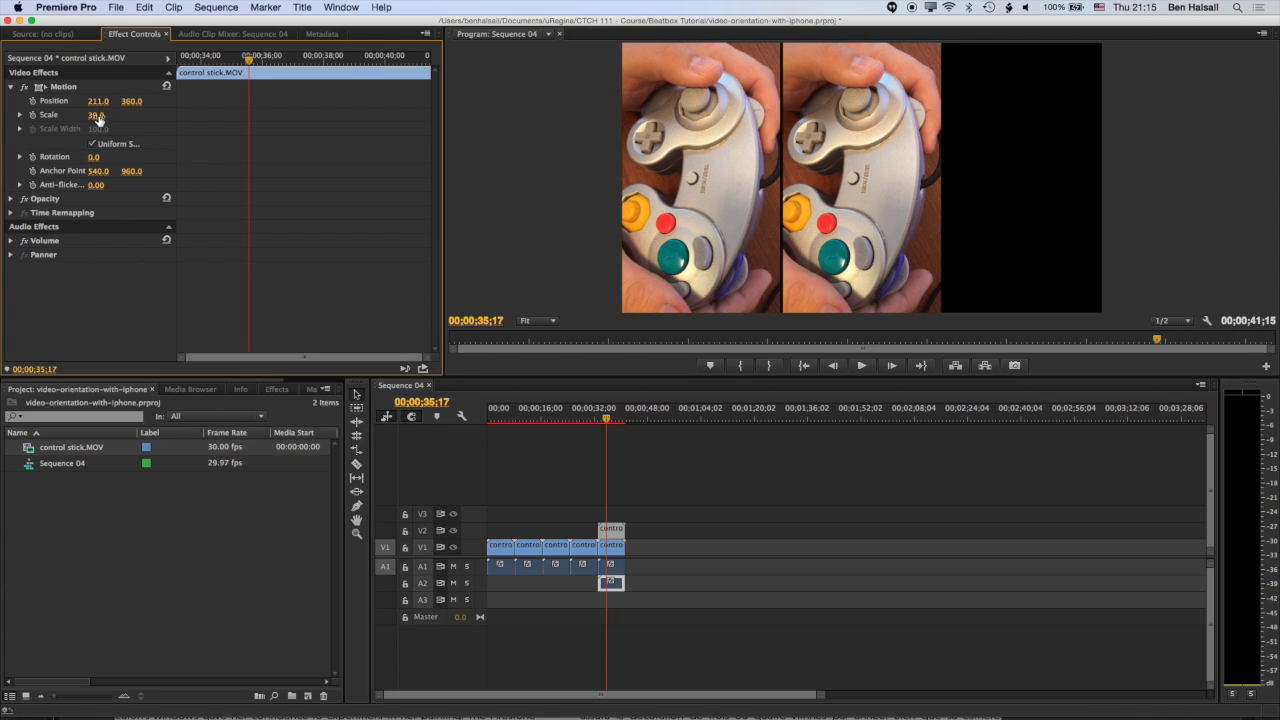
drag(95, 115, 97, 115)
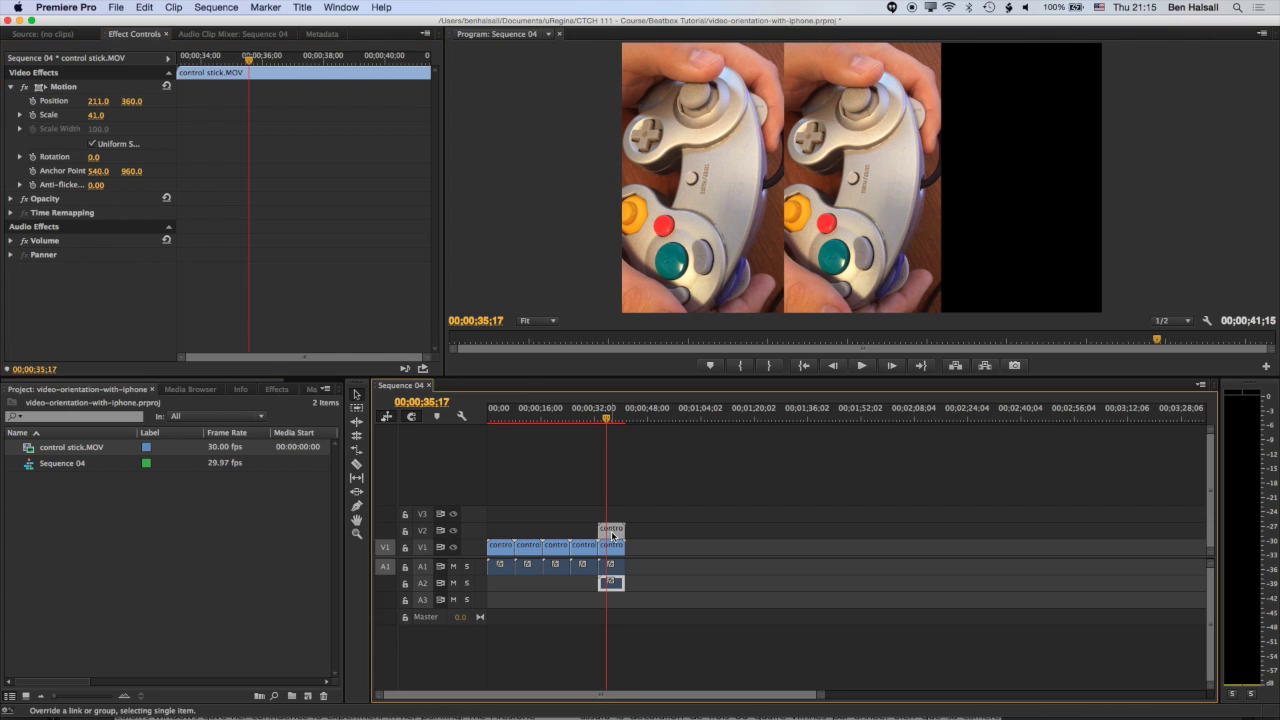
drag(612, 536, 653, 598)
drag(652, 514, 611, 517)
drag(98, 101, 235, 101)
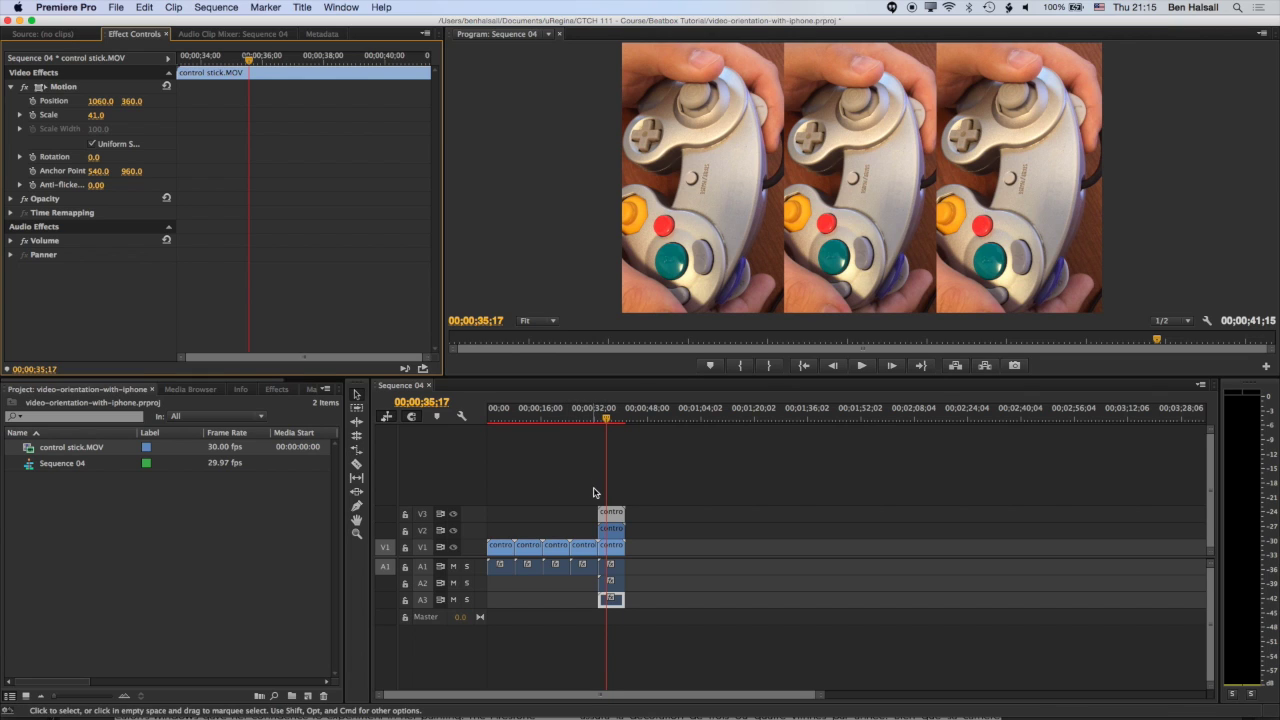
Scrub the playhead to preview the three-panel controller split screen
drag(520, 418, 609, 428)
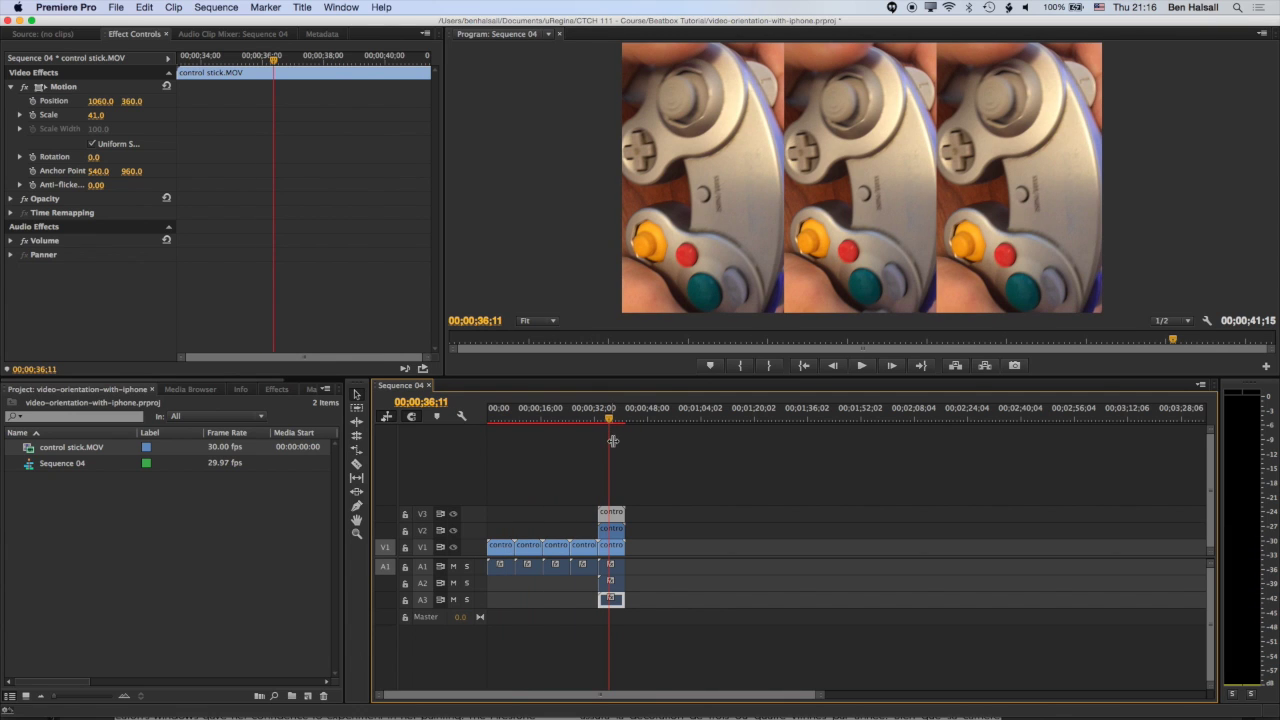